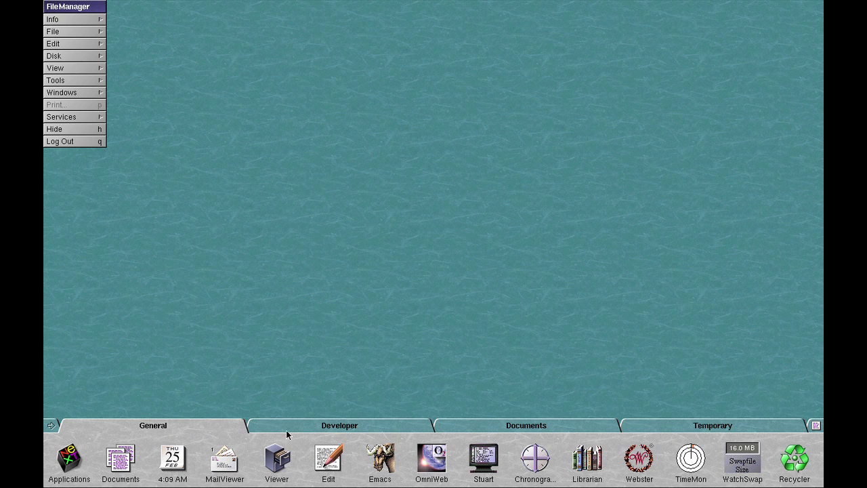
Open the Active.mbox mailbox to view its welcome message, and miniaturize its window.
mouse_move(129, 459)
click(135, 419)
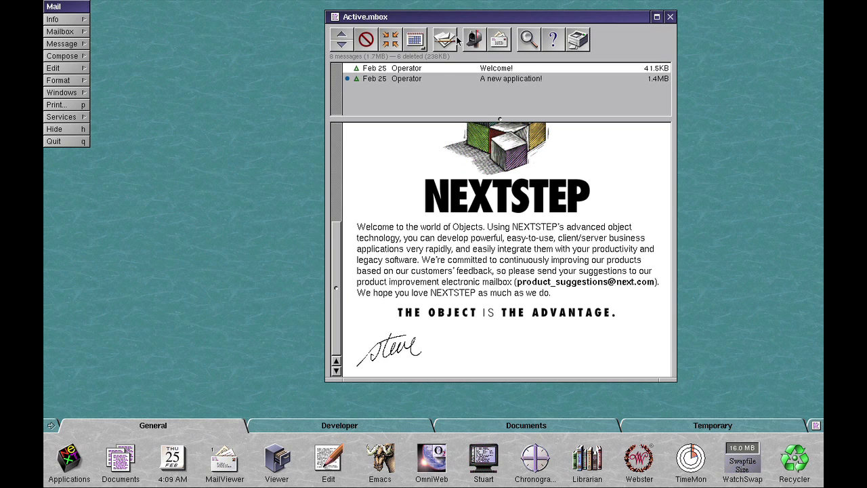
click(656, 16)
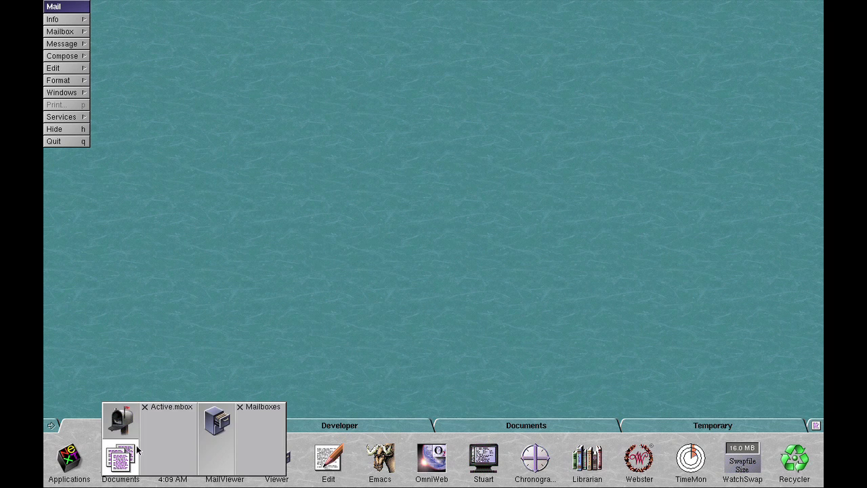
Open the Mailboxes folder in a FileManager window and look through the home folder's contents.
mouse_move(189, 435)
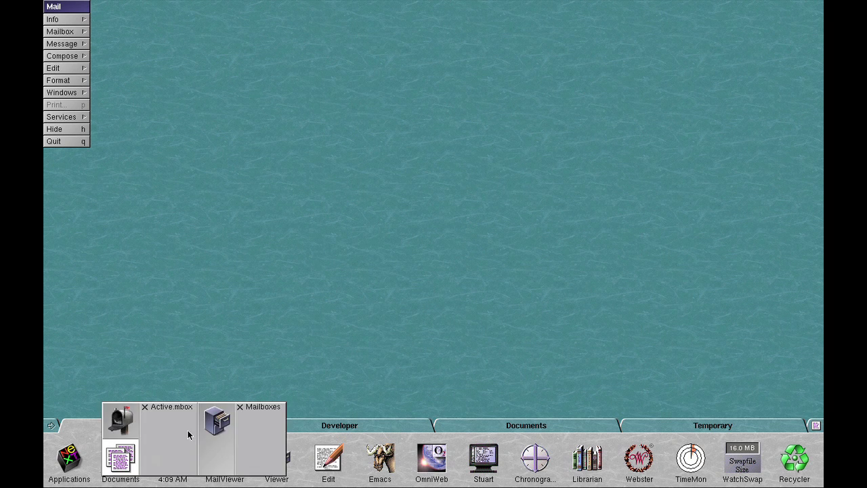
click(230, 420)
drag(410, 68, 421, 44)
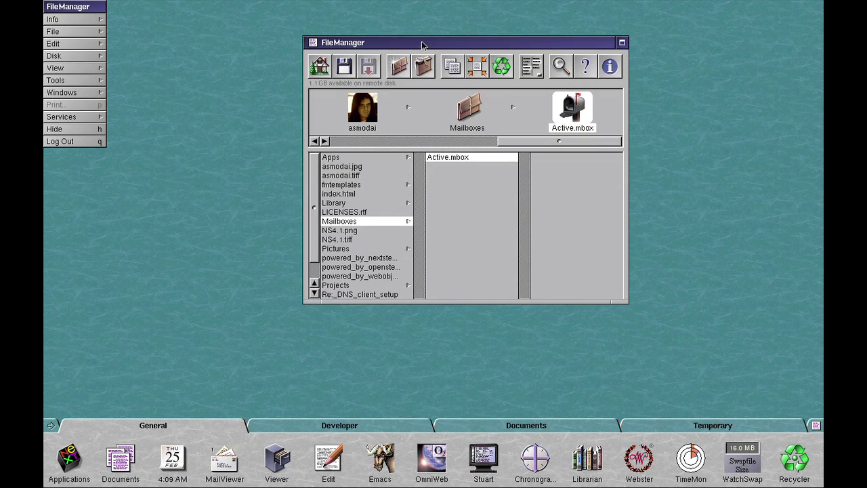
drag(318, 196, 317, 220)
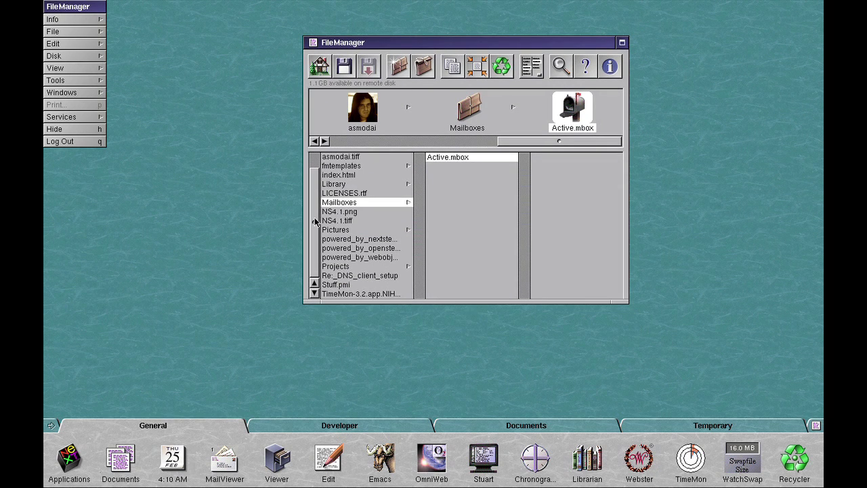
Browse to the NextApps folder on galaxy and reposition the FileManager window near the upper middle of the desktop.
click(339, 141)
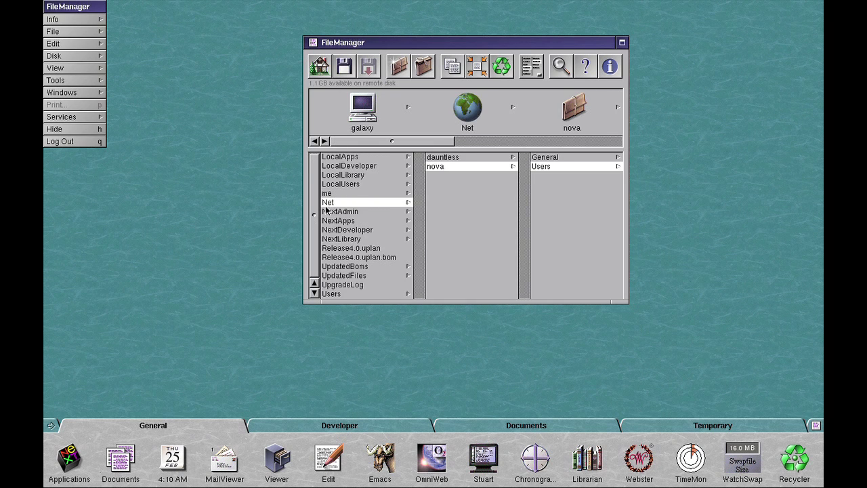
click(340, 221)
drag(461, 41, 405, 46)
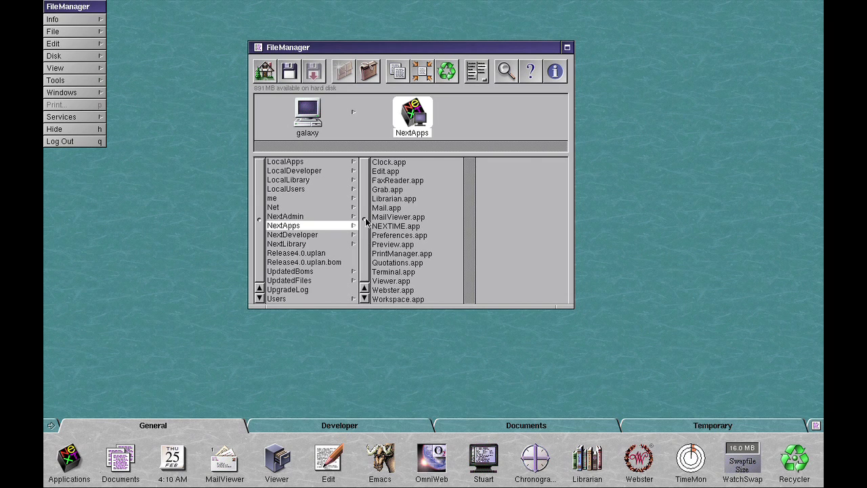
drag(414, 54, 437, 55)
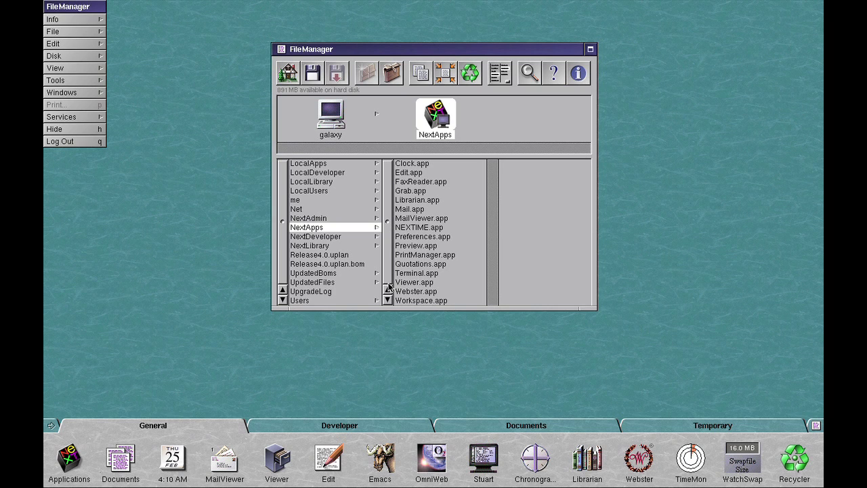
Launch Edit.app from the NextApps folder and shift its untitled document window slightly aside.
click(413, 174)
double_click(413, 174)
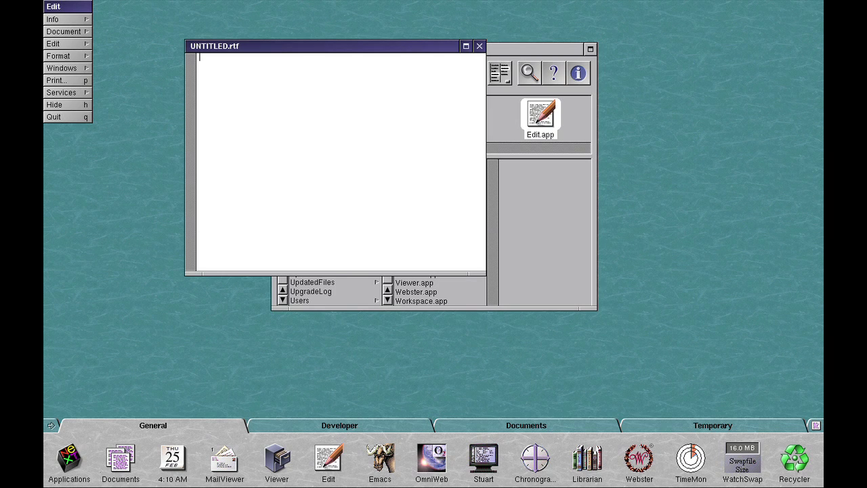
drag(268, 48, 258, 48)
Show the ruler in the untitled rich text document.
click(64, 20)
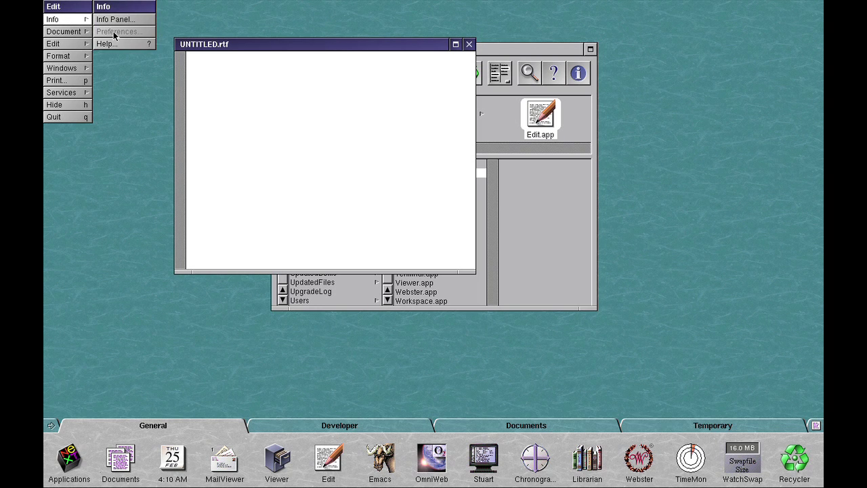
click(72, 45)
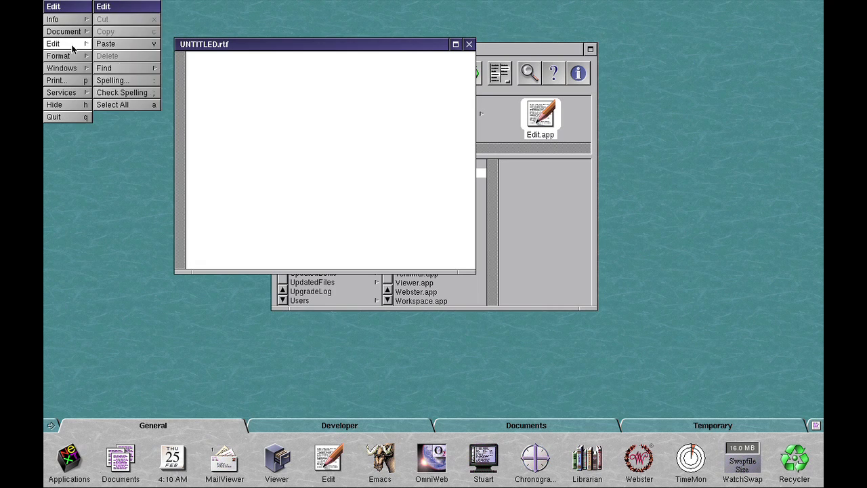
click(73, 57)
click(129, 32)
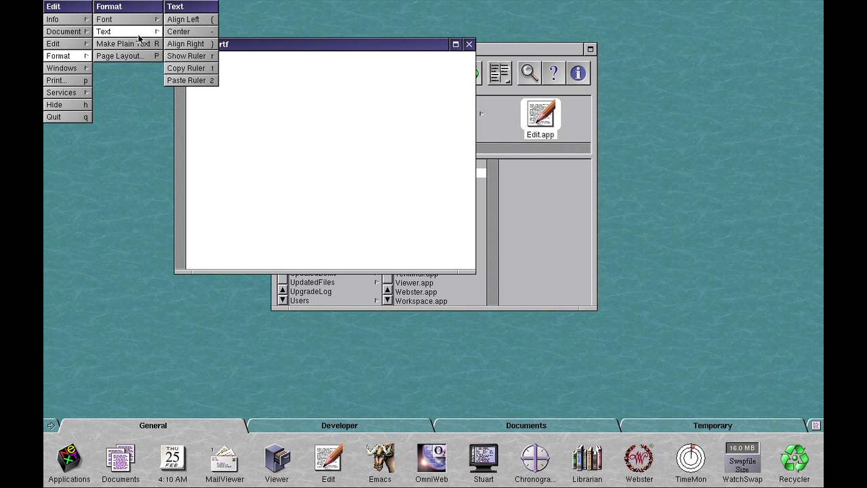
click(210, 56)
Move the untitled document window lower on the desktop and bring FileManager to the front.
click(75, 57)
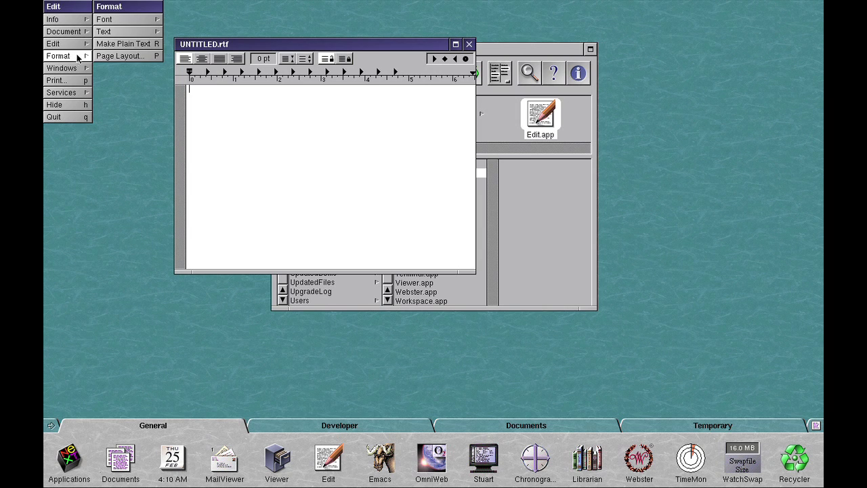
click(81, 45)
click(80, 34)
drag(80, 35, 193, 111)
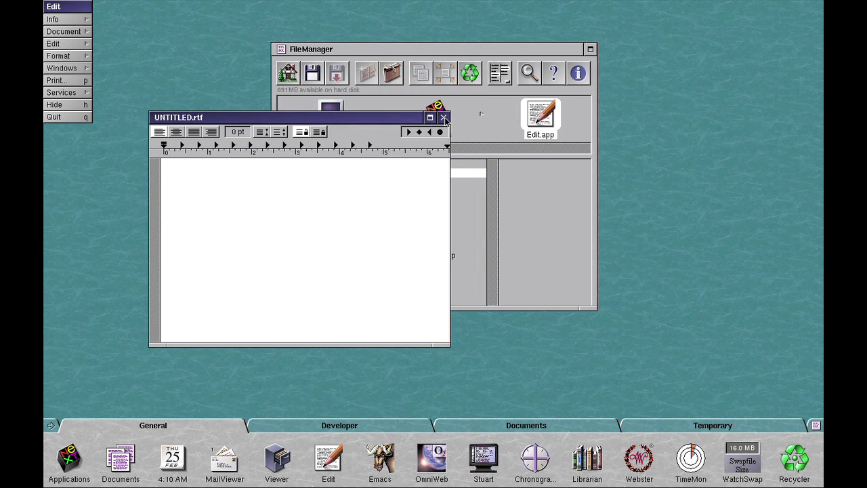
click(509, 261)
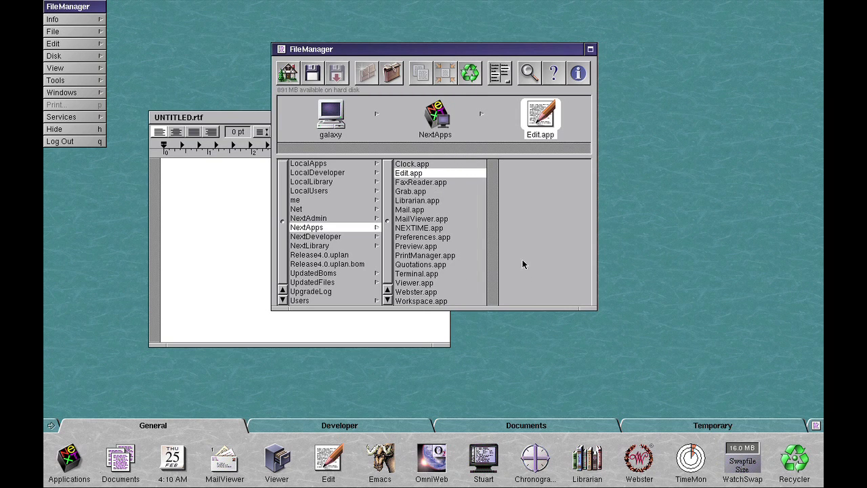
Launch EditClassic from the Developer shelf, look at its preferences and close them.
click(386, 426)
double_click(274, 463)
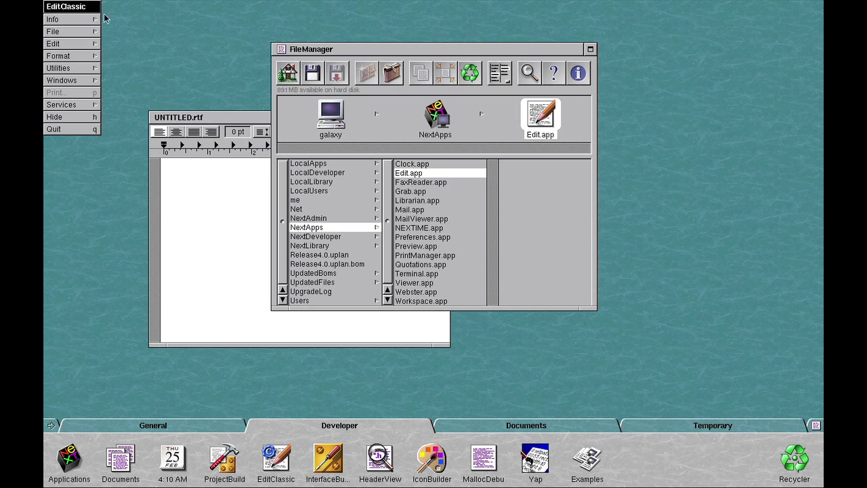
click(87, 19)
click(145, 30)
drag(416, 95, 449, 94)
click(510, 79)
Look through EditClassic's file, info and format commands and quit the application.
click(87, 31)
click(88, 19)
click(79, 56)
click(77, 129)
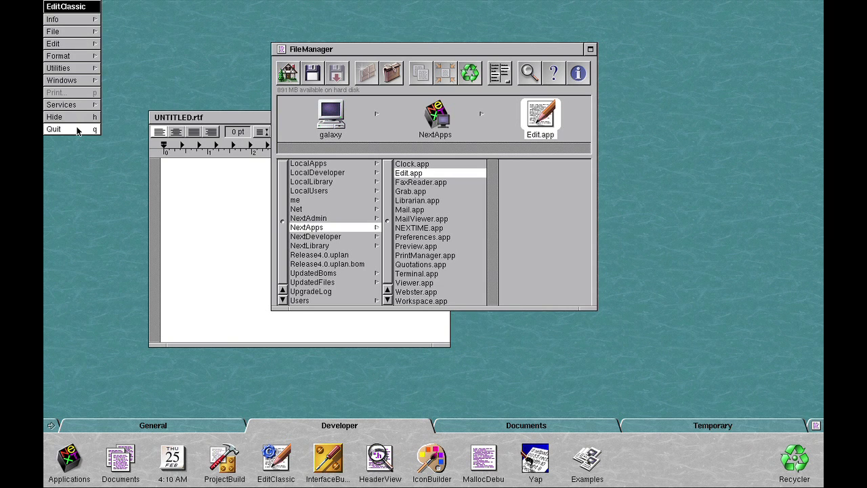
Move the FileManager window away from the untitled document so that both are mostly uncovered.
drag(376, 50, 573, 69)
click(349, 188)
drag(631, 67, 568, 48)
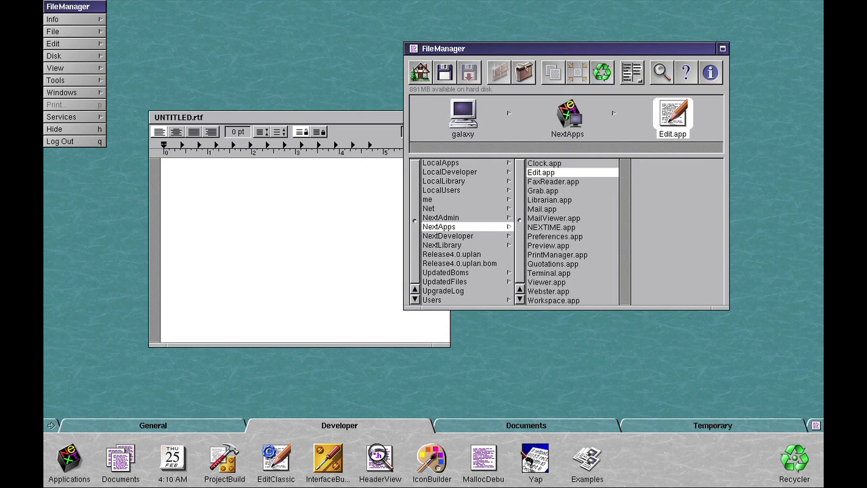
Launch Grab.app and Librarian.app from the NextApps folder, and return to FileManager.
click(546, 182)
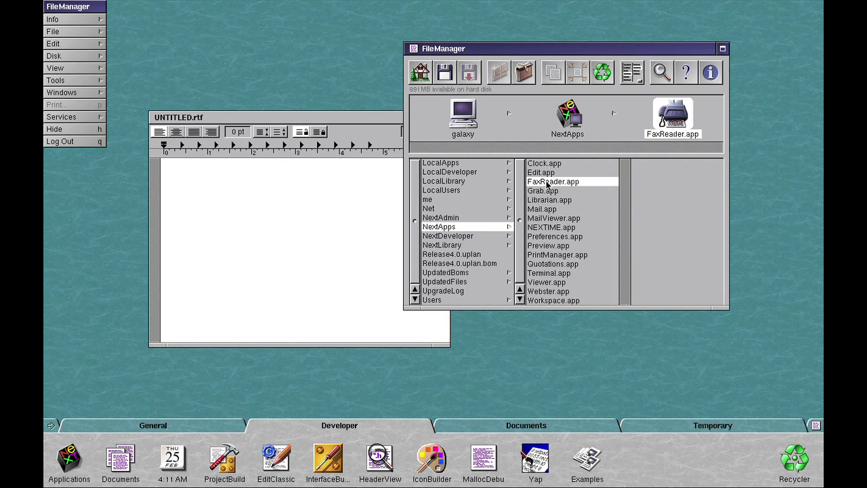
double_click(552, 193)
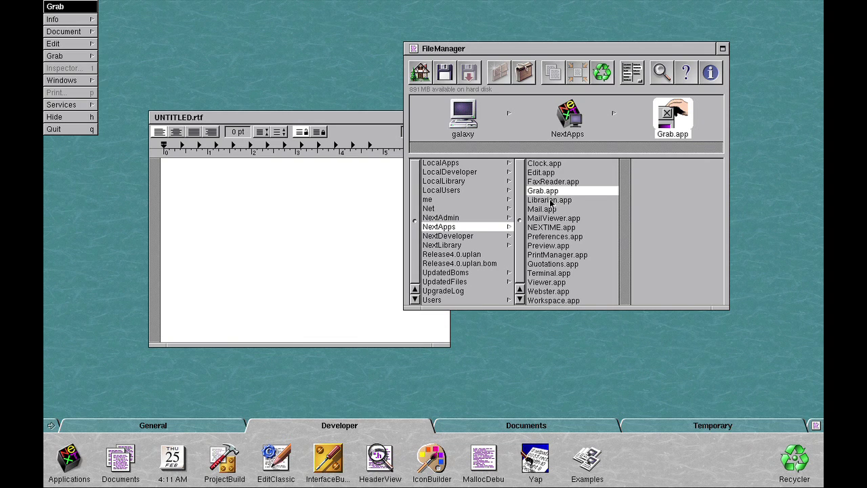
click(549, 200)
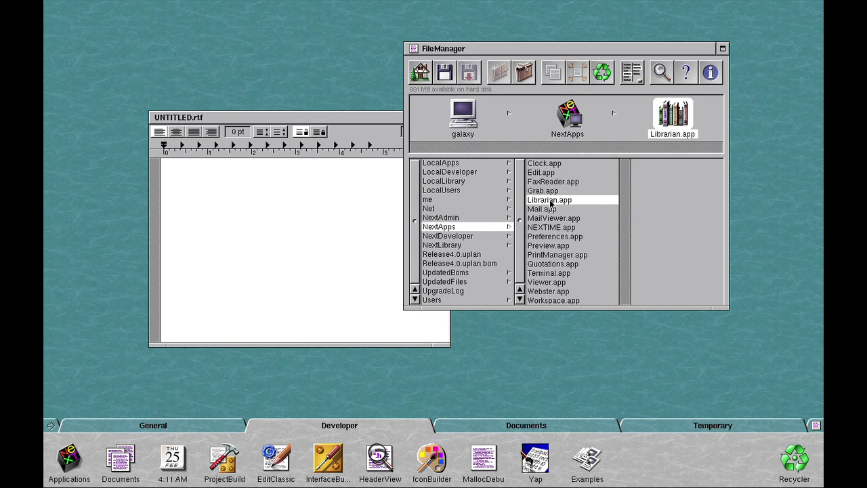
double_click(550, 200)
click(584, 139)
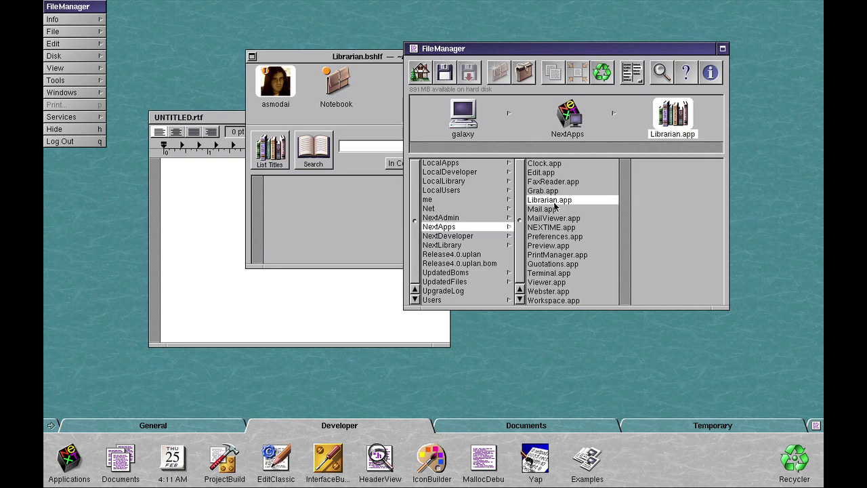
Launch NEXTIME.app and open its preferences with the video resizing options.
double_click(550, 228)
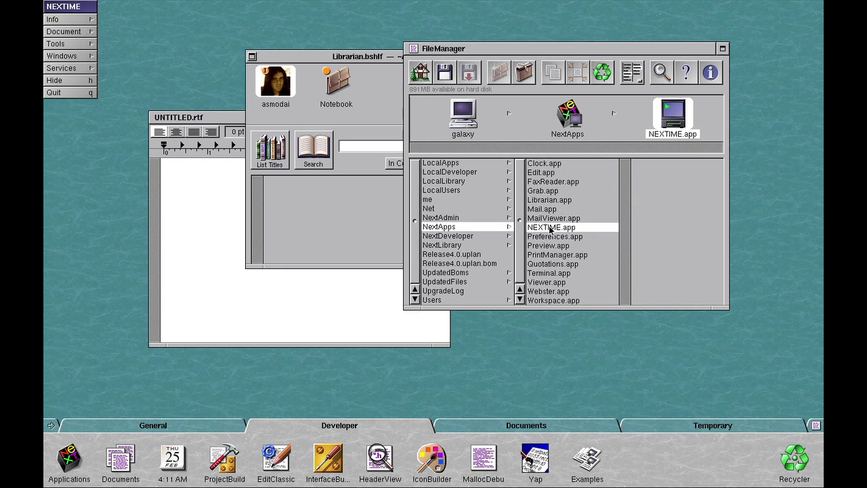
click(76, 21)
click(122, 31)
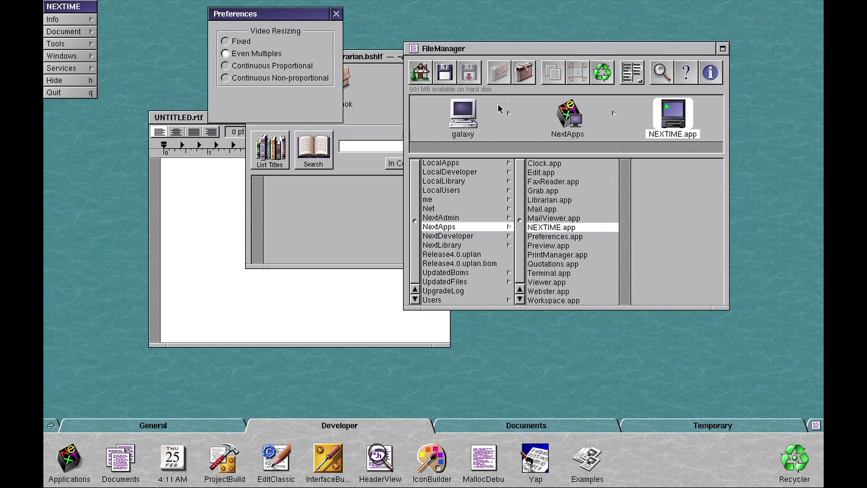
Launch Preview.app and PrintManager.app from the NextApps folder.
click(533, 246)
double_click(532, 247)
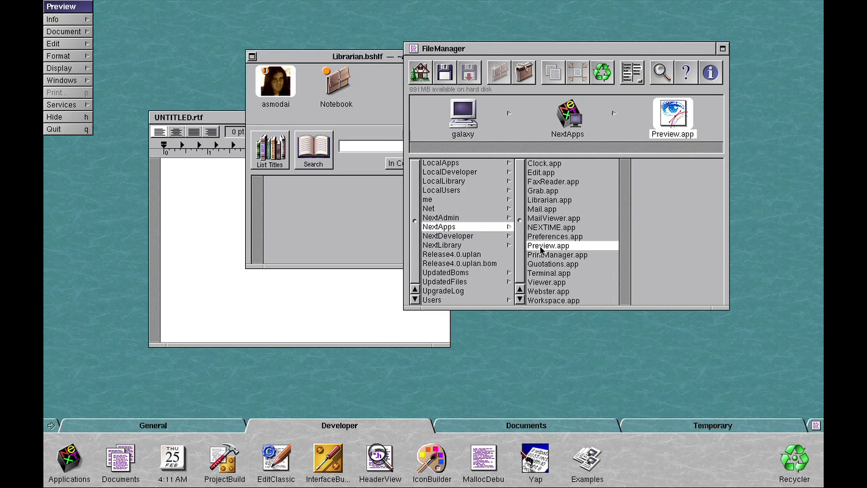
click(545, 255)
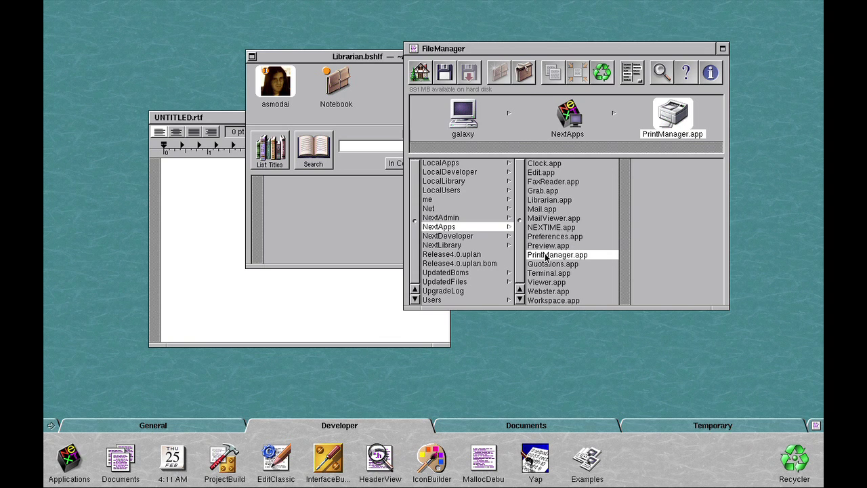
double_click(545, 255)
Launch Terminal.app and Webster.app from the NextApps folder.
click(547, 273)
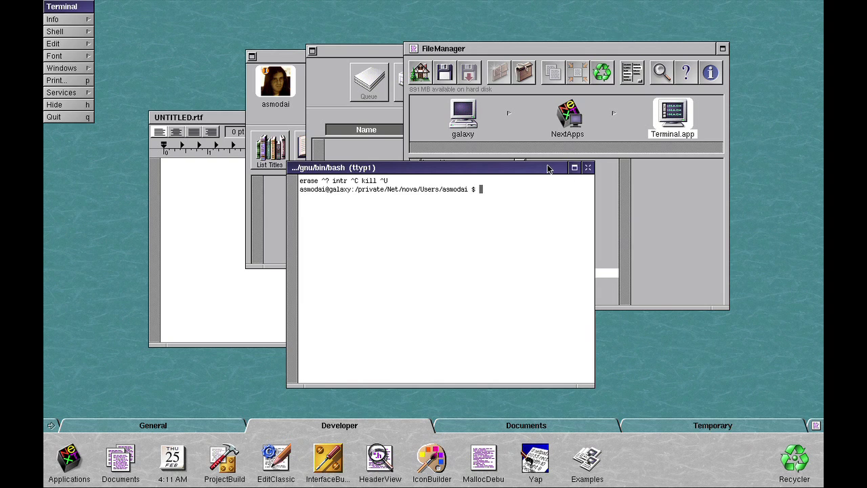
click(542, 291)
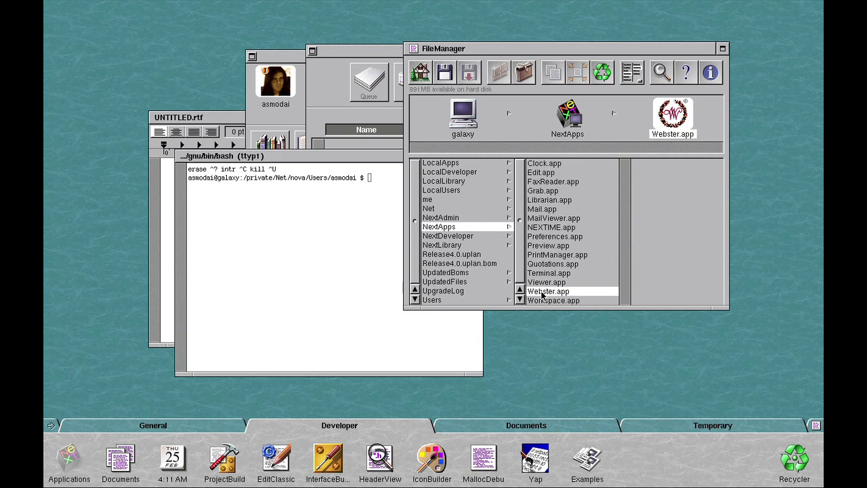
double_click(542, 291)
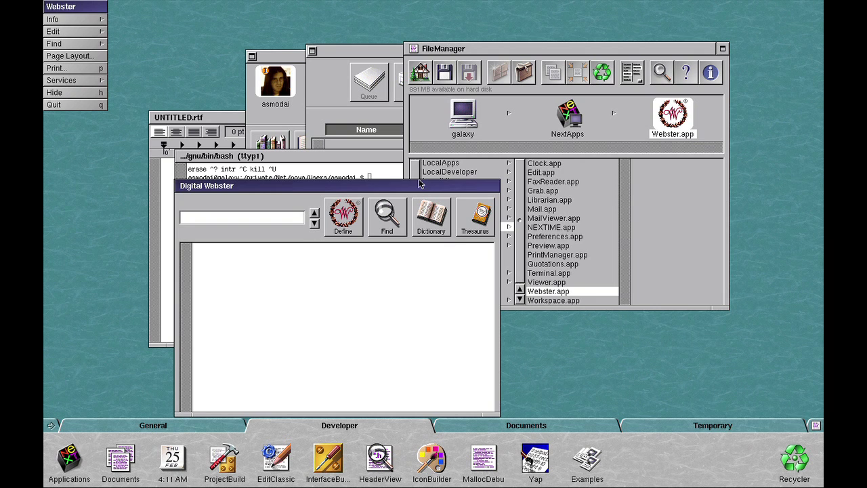
Move the Digital Webster and FileManager windows apart so that they no longer overlap.
drag(420, 183, 381, 155)
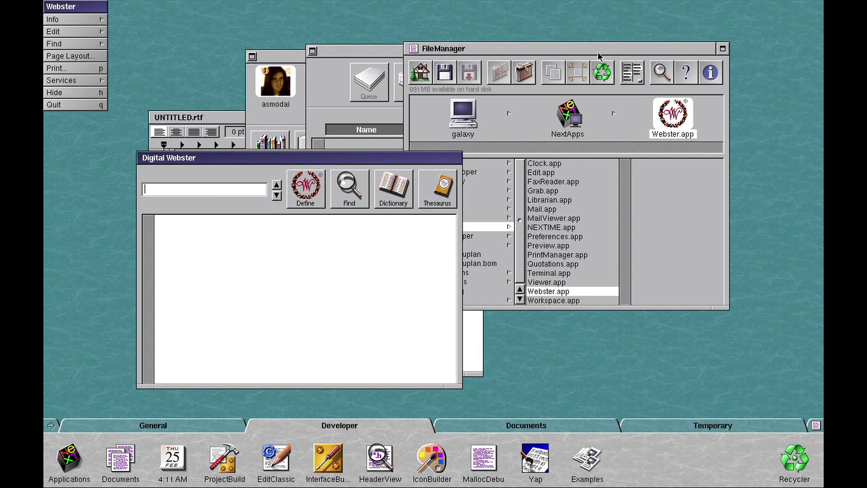
drag(597, 51, 651, 54)
click(328, 263)
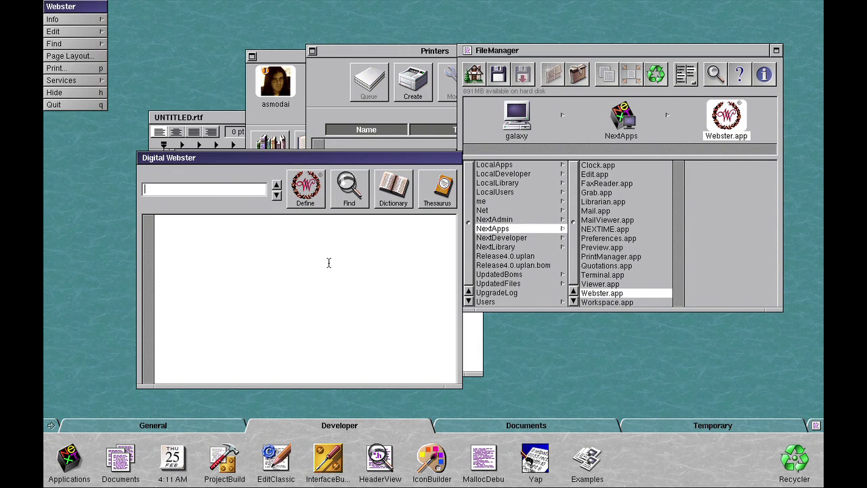
Quit Webster and Terminal, closing the active shell window anyway.
click(84, 105)
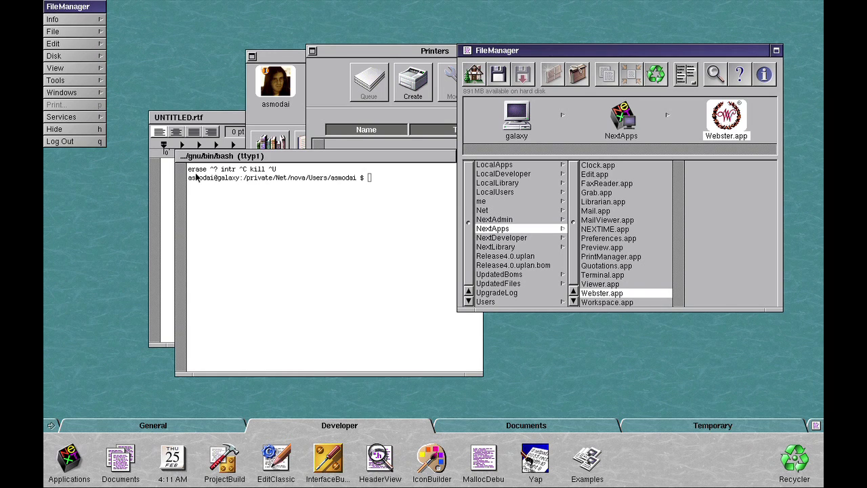
click(197, 177)
click(62, 117)
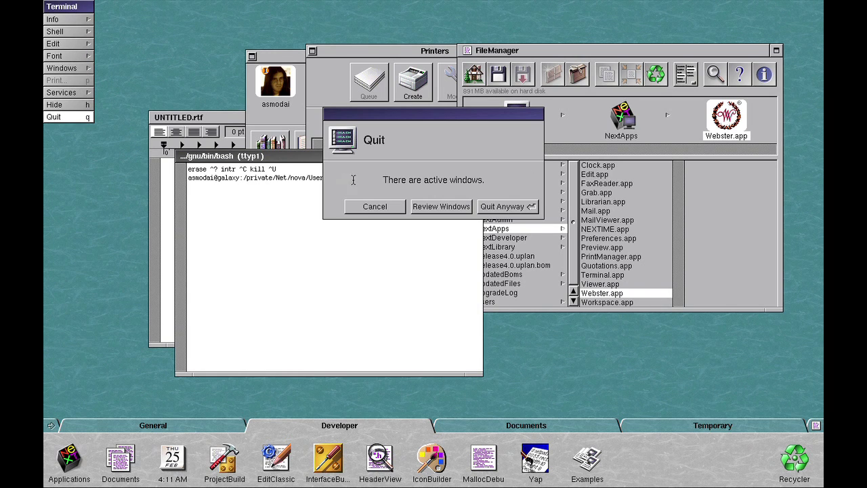
click(502, 207)
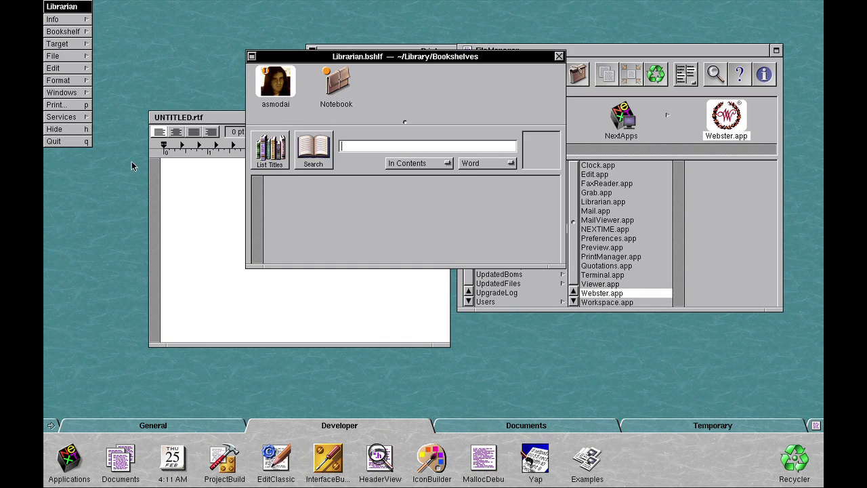
Quit Librarian and bring the untitled Edit document to the front.
click(68, 140)
click(278, 192)
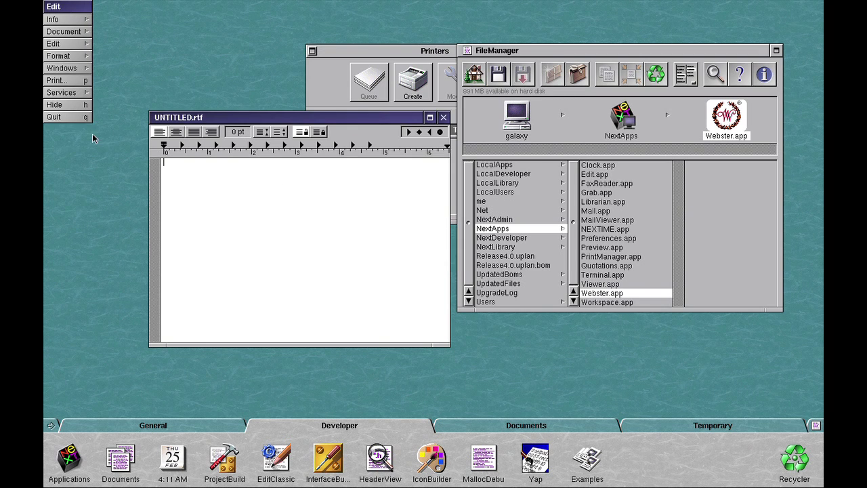
Quit Edit and PrintManager so that only FileManager remains open.
click(69, 118)
click(307, 159)
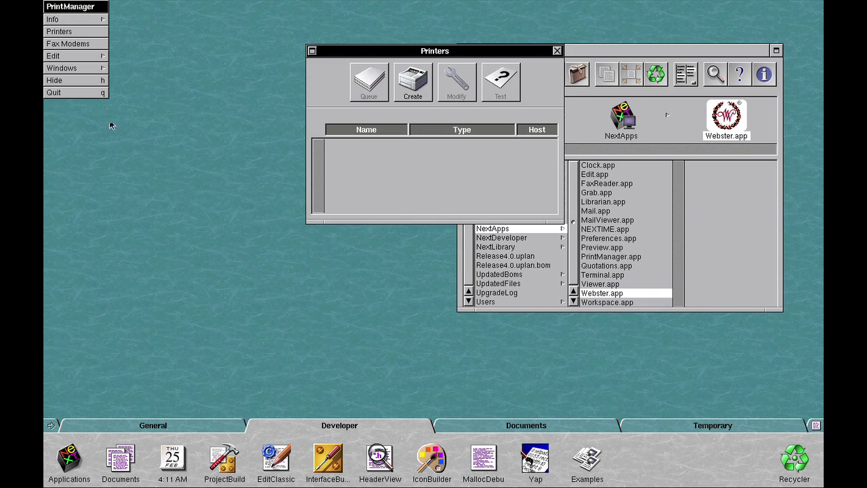
click(77, 92)
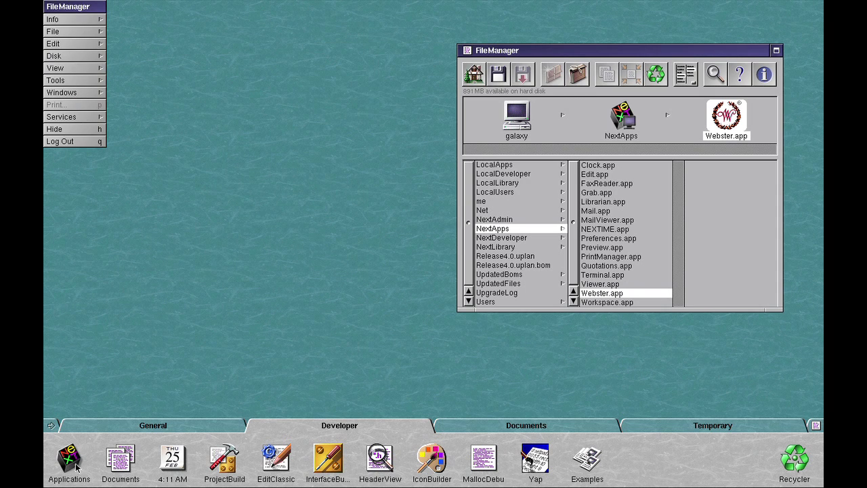
Launch Clock from the General shelf and return to FileManager.
click(173, 433)
click(168, 469)
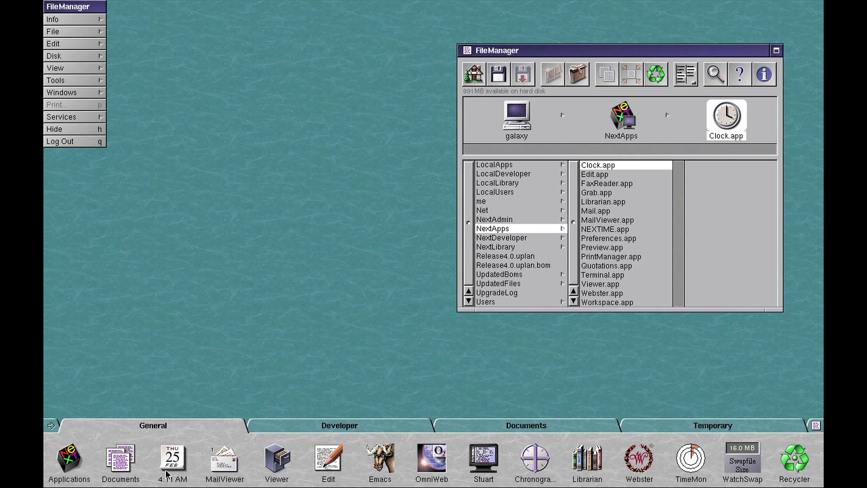
click(168, 470)
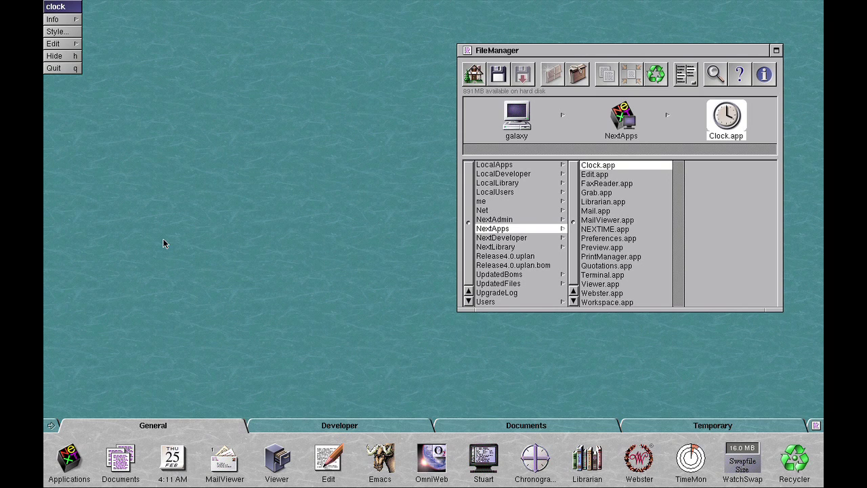
click(728, 266)
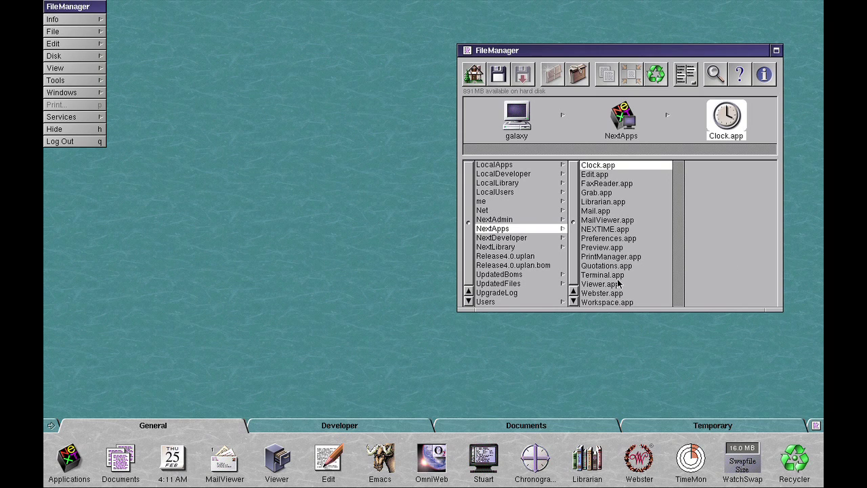
Launch Preferences.app from NextApps, show its Startup preferences, and move the window clear of FileManager.
double_click(587, 239)
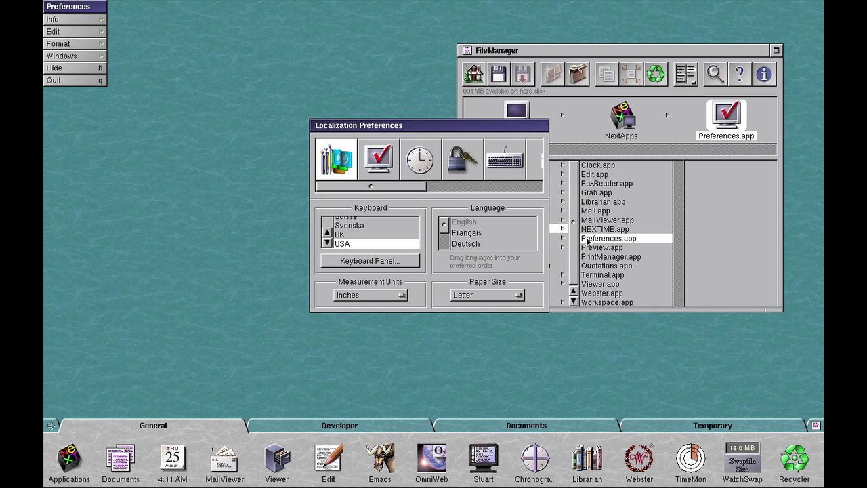
drag(459, 127, 355, 135)
drag(277, 198, 245, 197)
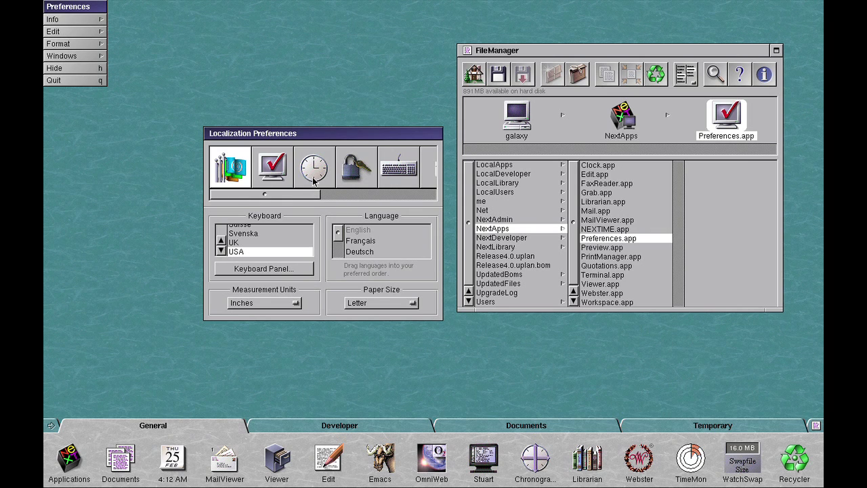
click(273, 167)
drag(302, 131, 266, 107)
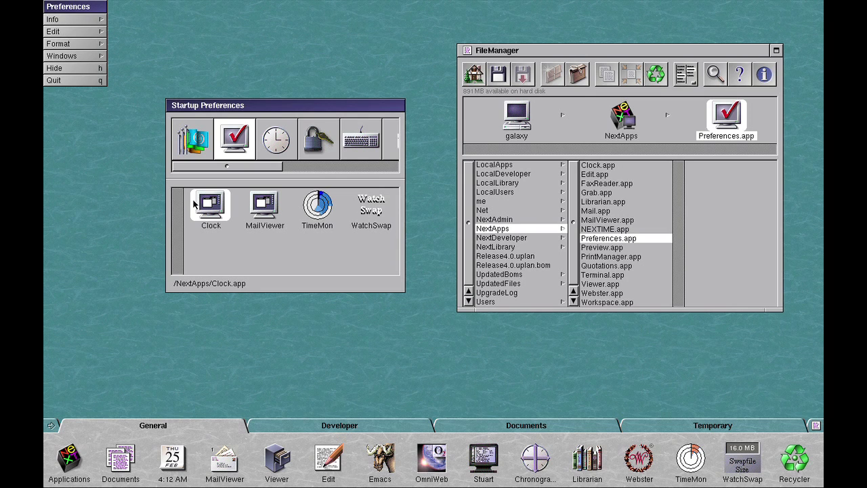
Add NEXTIME.app from NextApps to the startup applications and remove it from the list again.
click(625, 230)
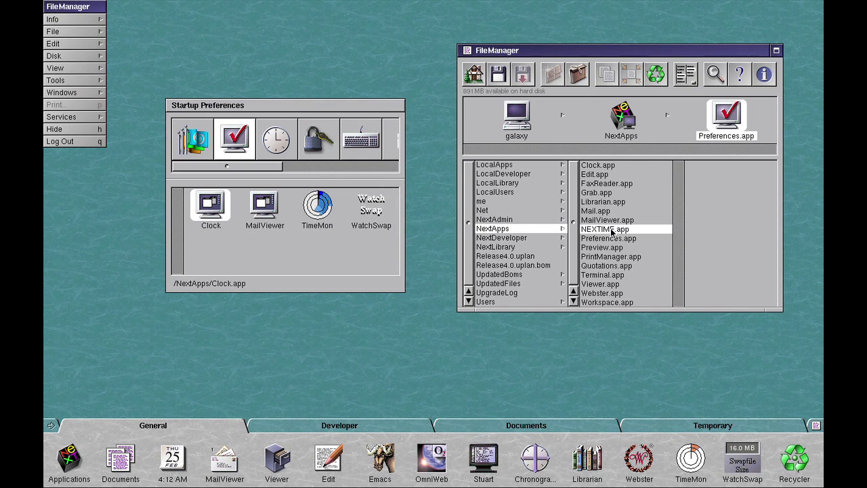
drag(660, 227, 219, 234)
drag(287, 109, 306, 77)
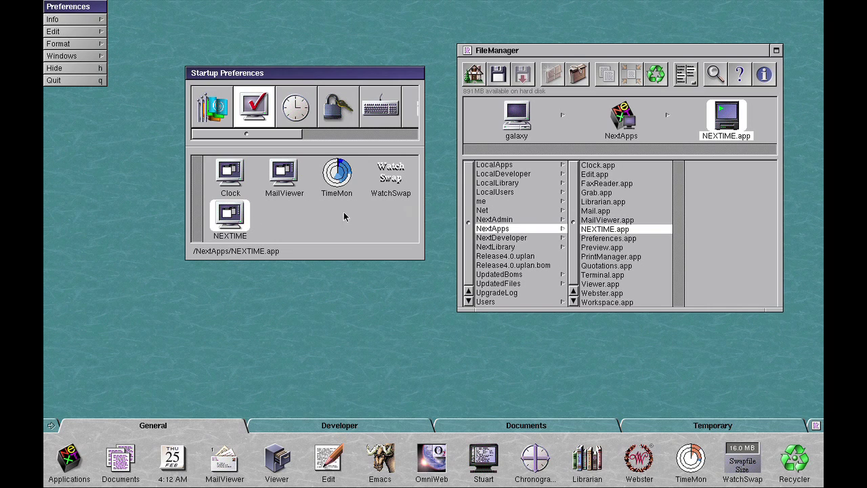
drag(229, 221, 124, 244)
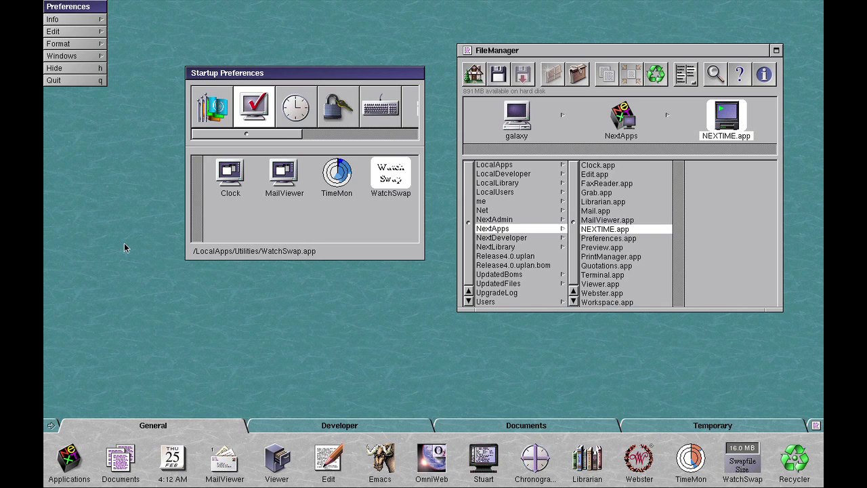
Quit Preferences and miniaturize the FileManager window.
drag(261, 137, 195, 137)
click(78, 79)
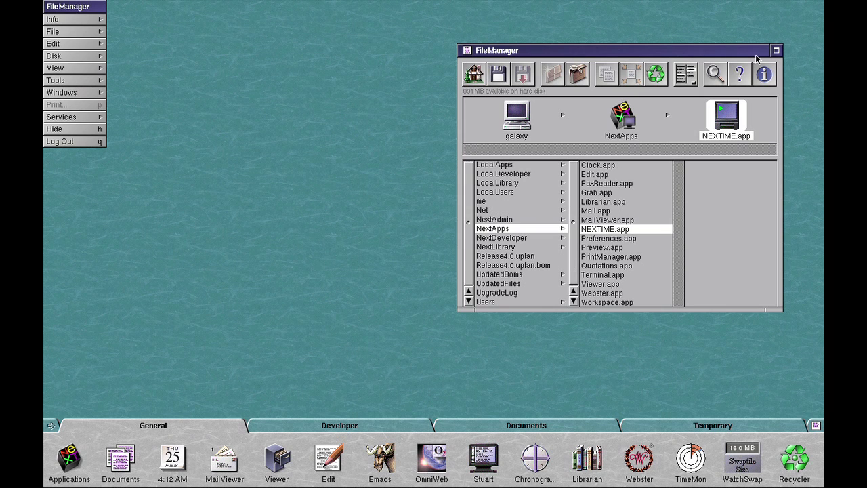
click(776, 50)
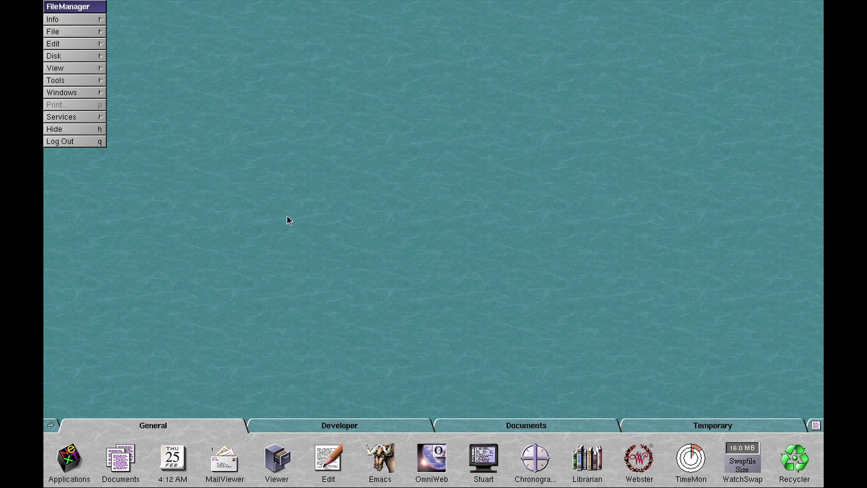
Bring up the Active.mbox mailbox from the open documents and move its window slightly.
double_click(233, 471)
click(214, 453)
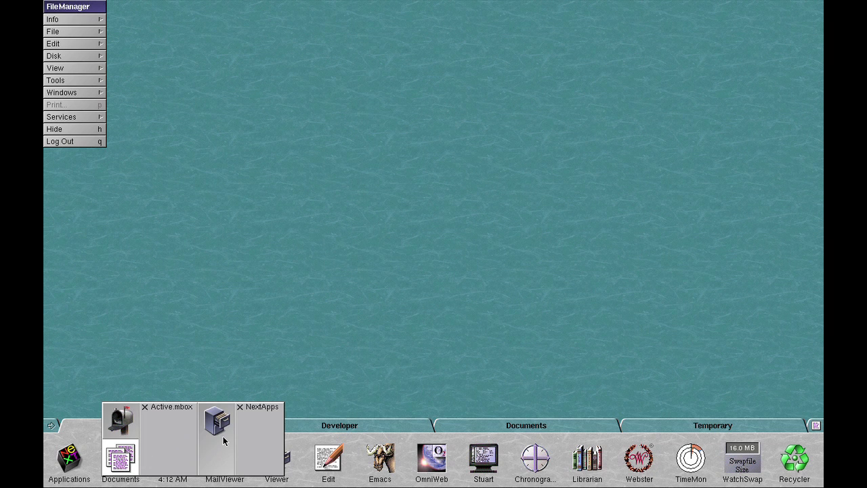
click(143, 425)
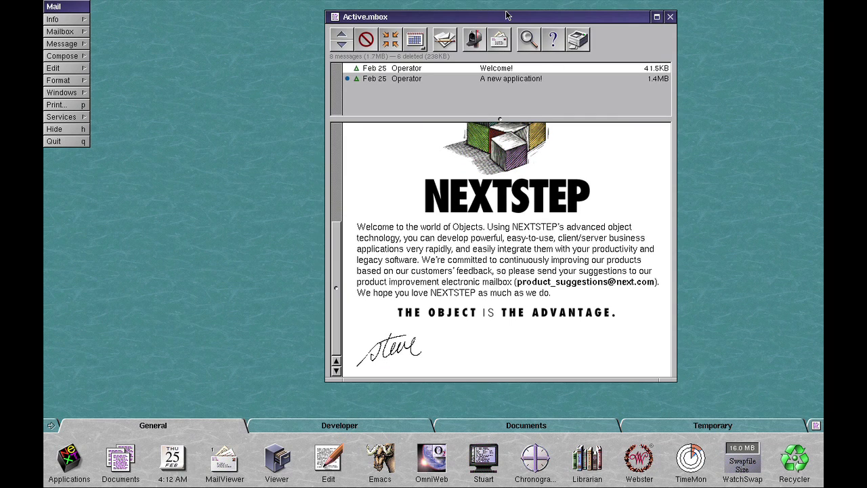
drag(507, 15, 481, 26)
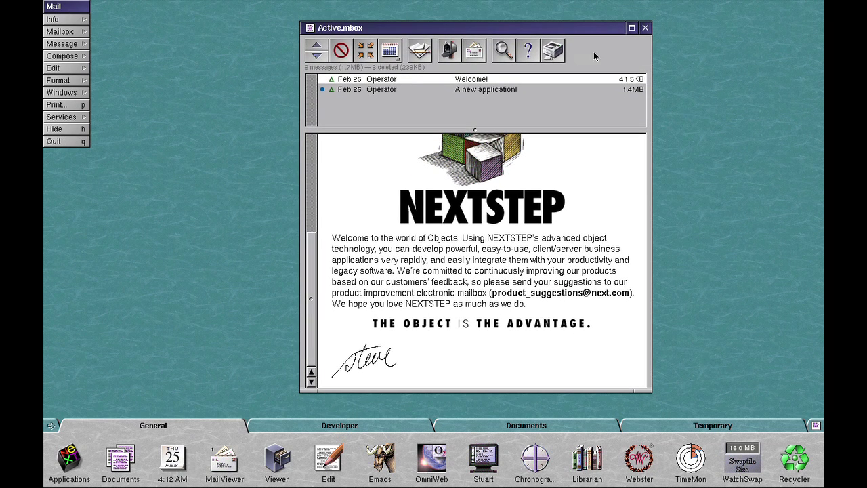
Read through the "Welcome!" message in Active.mbox from its headers down to the signature.
click(393, 57)
drag(312, 298, 313, 166)
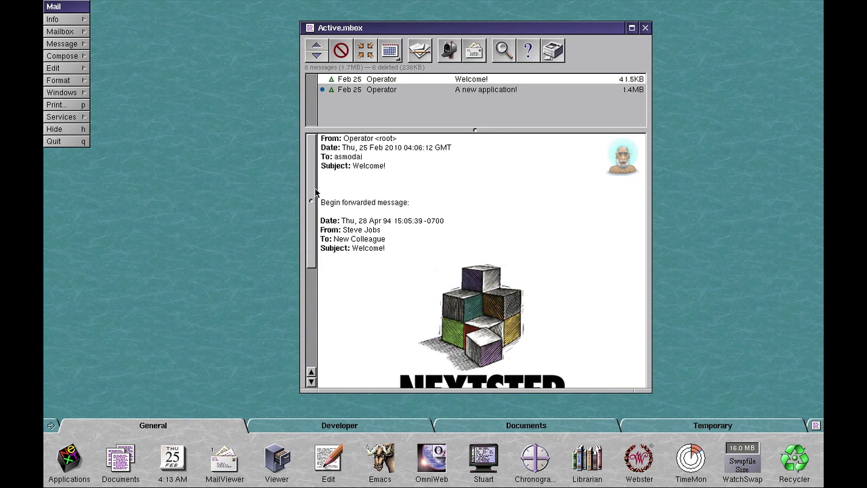
drag(315, 193, 315, 228)
drag(317, 189, 315, 287)
mouse_move(443, 366)
mouse_down()
mouse_move(304, 344)
mouse_move(301, 278)
mouse_up()
click(321, 277)
Open the "A new application!" message, move the mailbox aside, and show the home folder in FileManager.
click(362, 89)
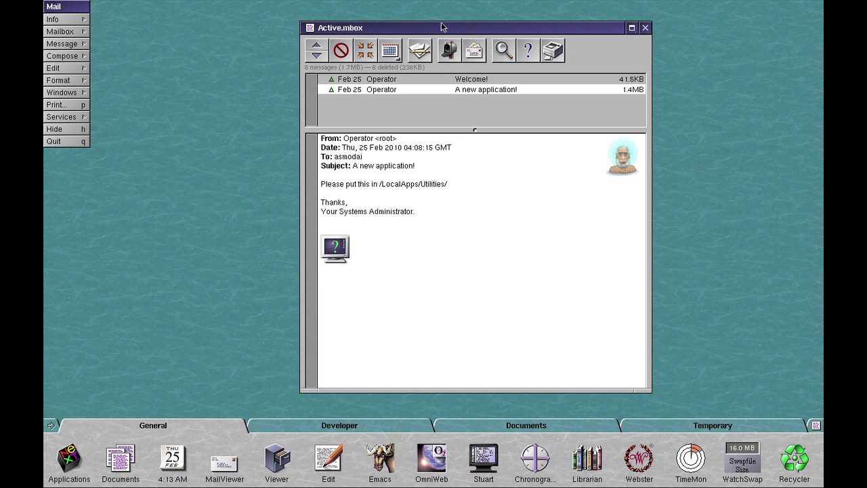
drag(441, 28, 317, 22)
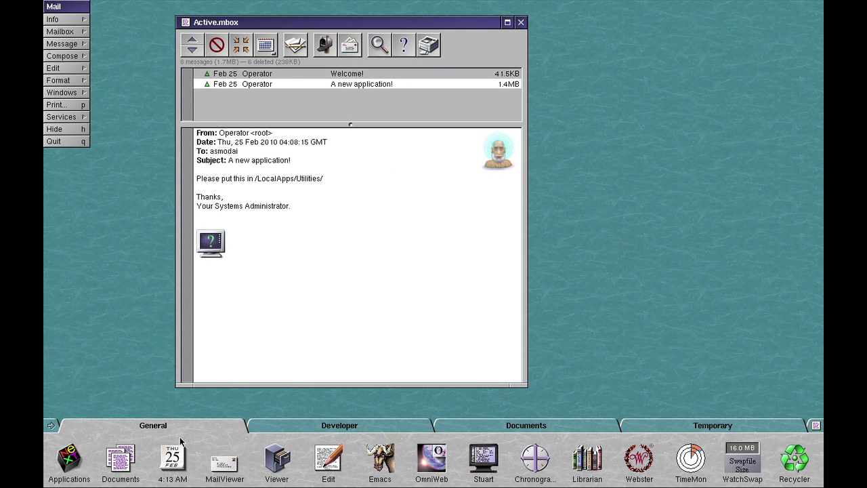
click(69, 466)
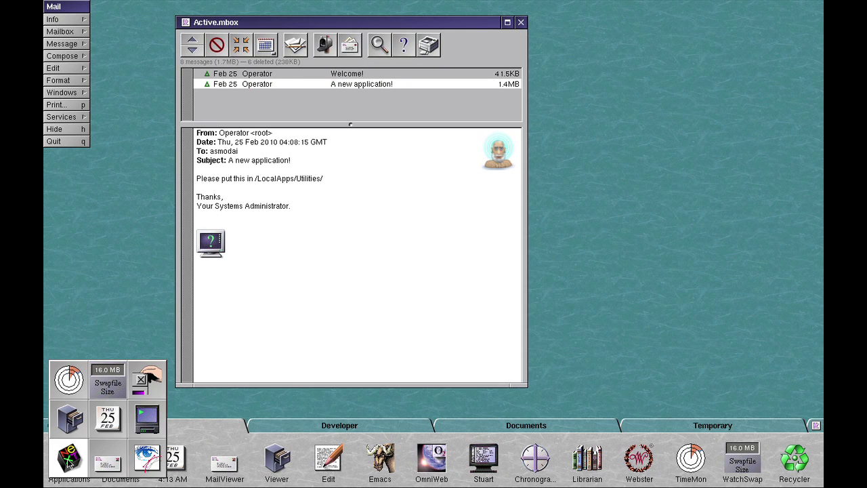
click(68, 460)
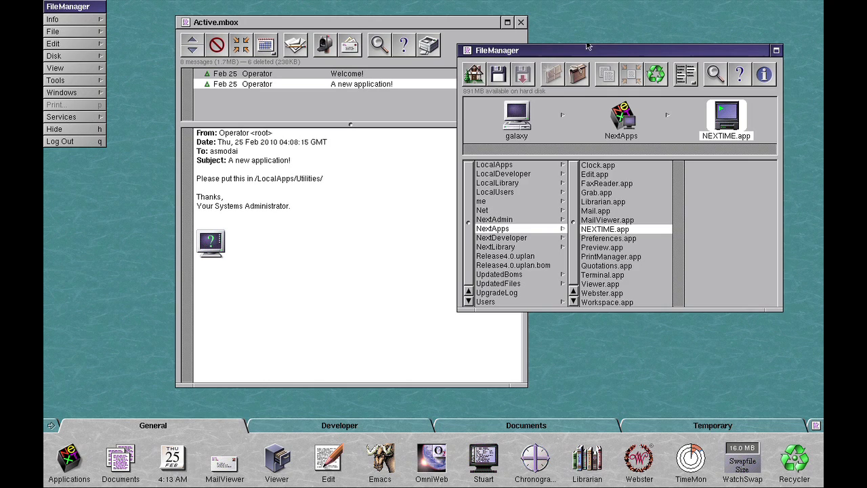
click(476, 76)
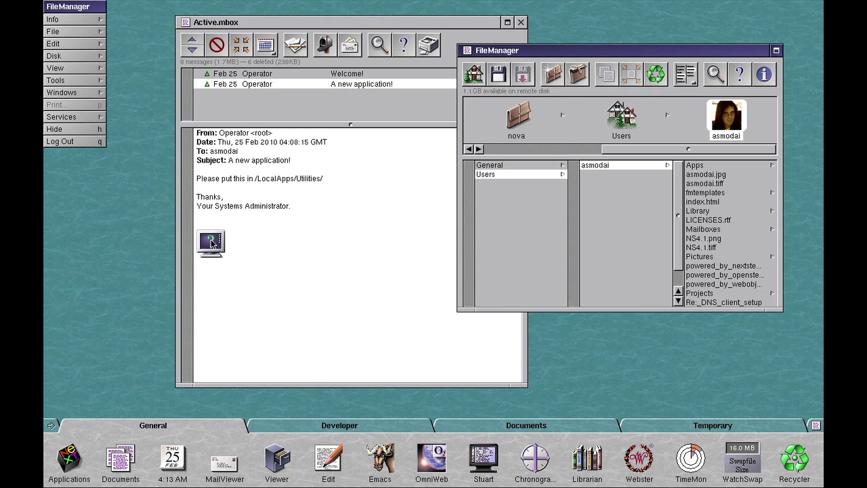
Copy the application attached to the message into the home folder and select EggTimer.app there.
drag(212, 242, 734, 124)
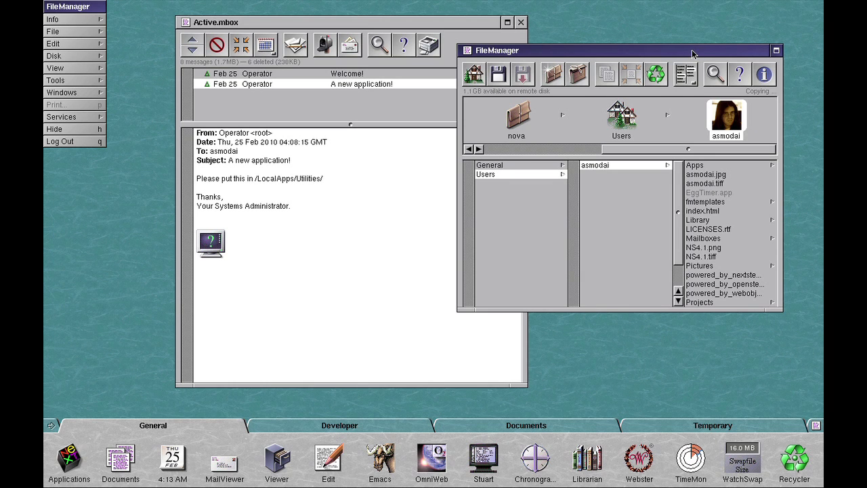
drag(692, 53, 651, 54)
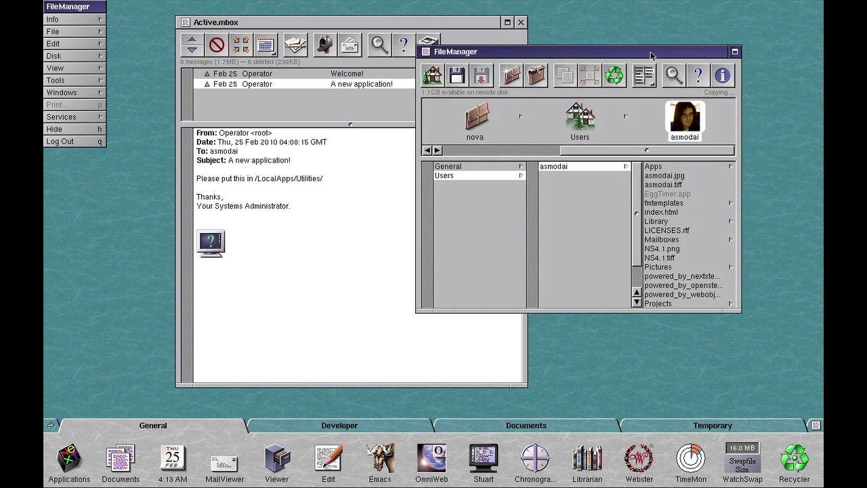
click(674, 194)
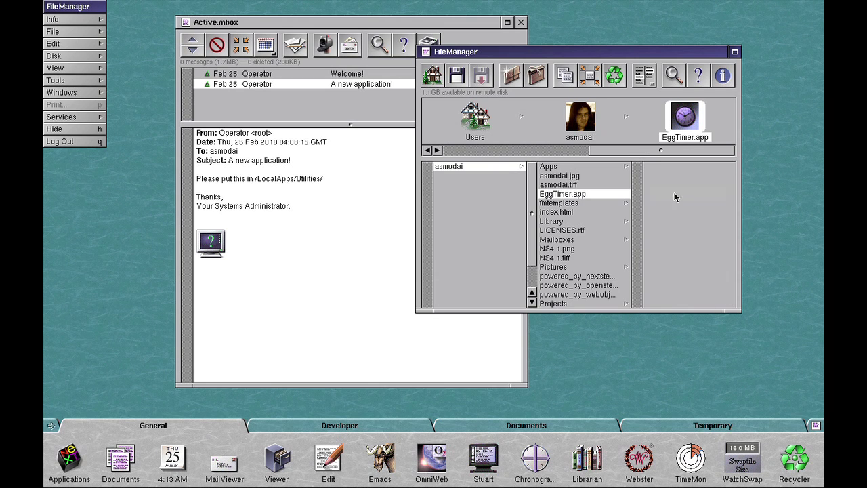
Open a new Mail Compose window from the Active.mbox mailbox and move it beside the mailbox.
click(447, 25)
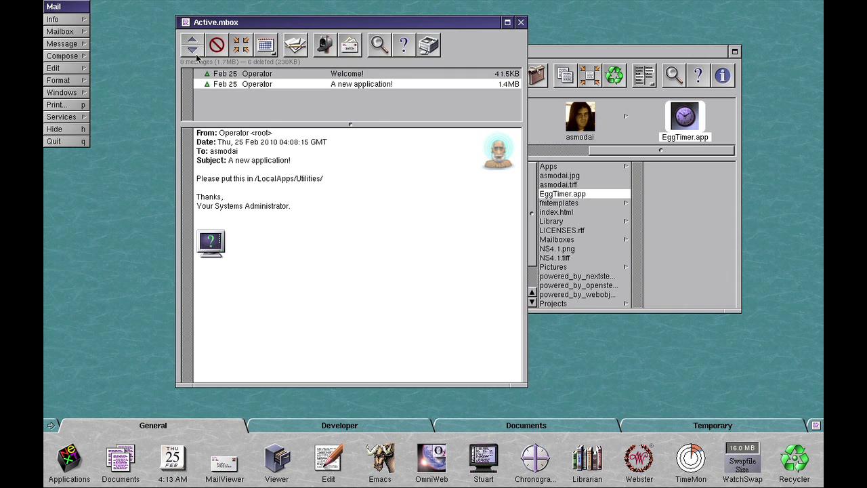
click(300, 51)
drag(328, 125, 563, 209)
Launch Mail.app from the NextApps folder and dismiss its locked-mailbox alert.
click(593, 54)
click(441, 151)
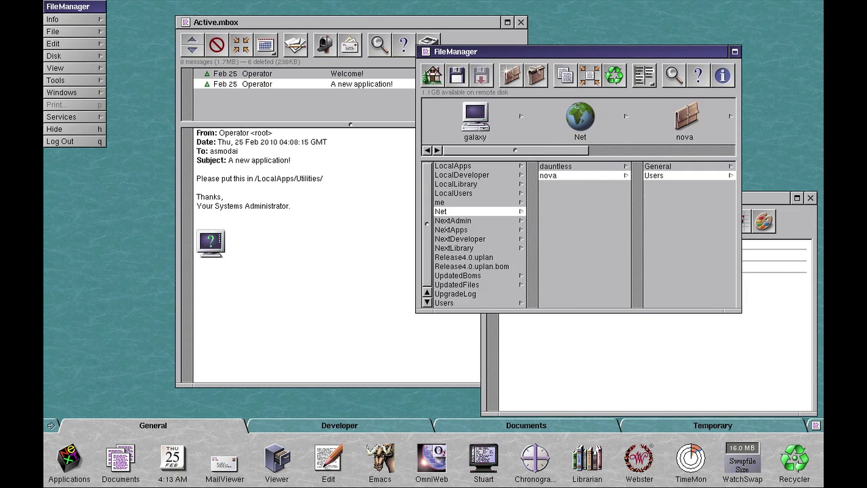
click(466, 231)
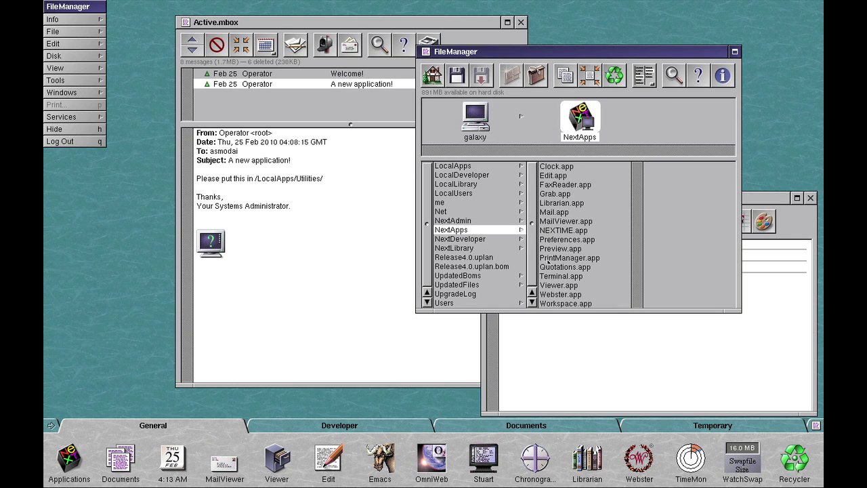
click(554, 213)
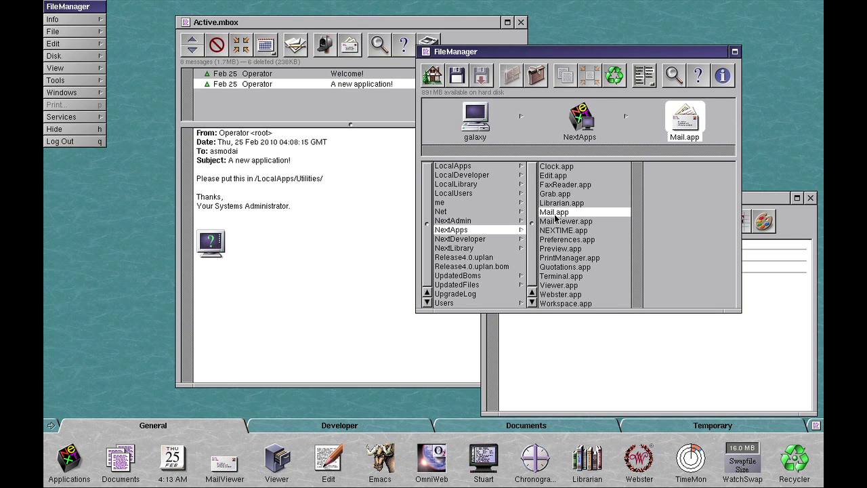
double_click(669, 120)
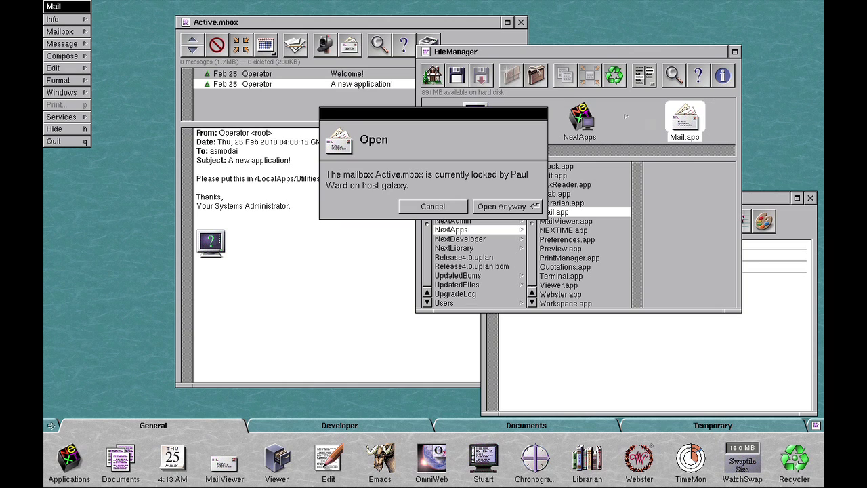
click(482, 206)
click(531, 209)
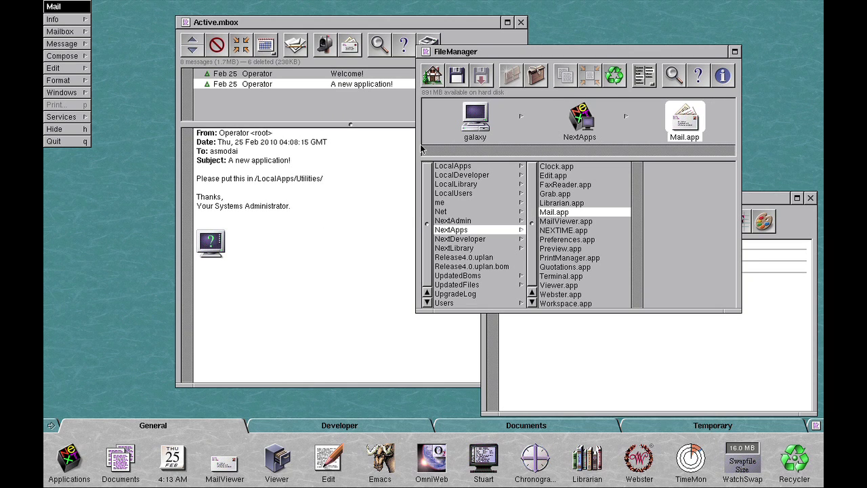
Open a compose window in Mail.app, miniaturize FileManager, and place the Mail Compose window beside it for comparison.
drag(78, 55, 122, 21)
click(734, 51)
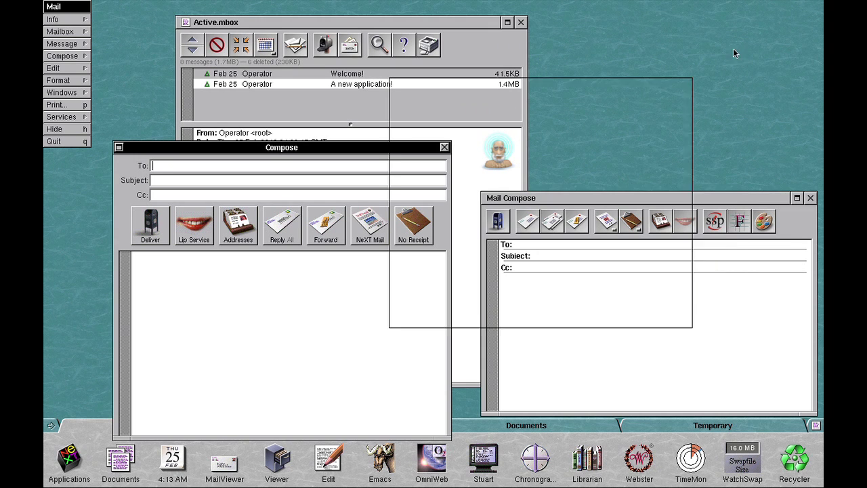
drag(589, 201, 562, 153)
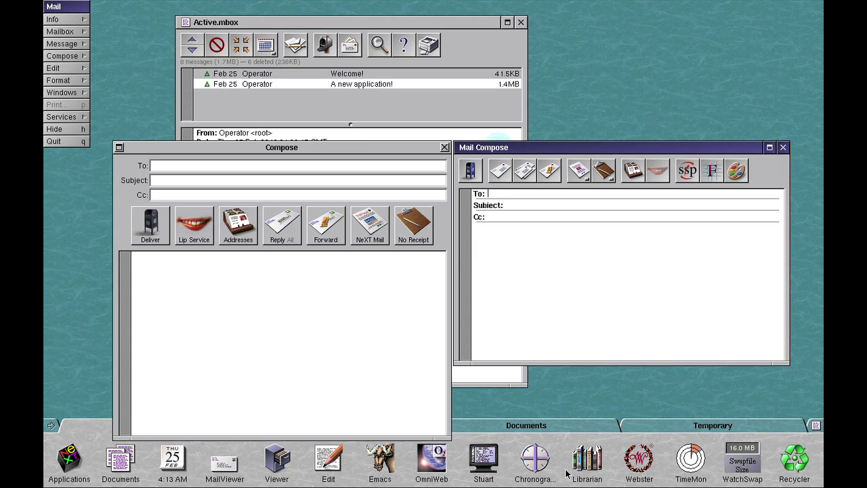
Close the Mail.app Compose window and open the Addresses panel from the Mail Compose window.
click(444, 147)
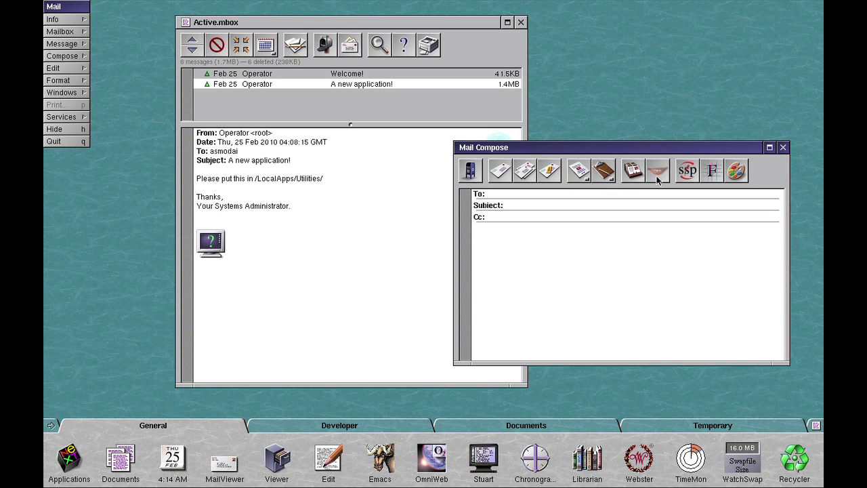
click(636, 177)
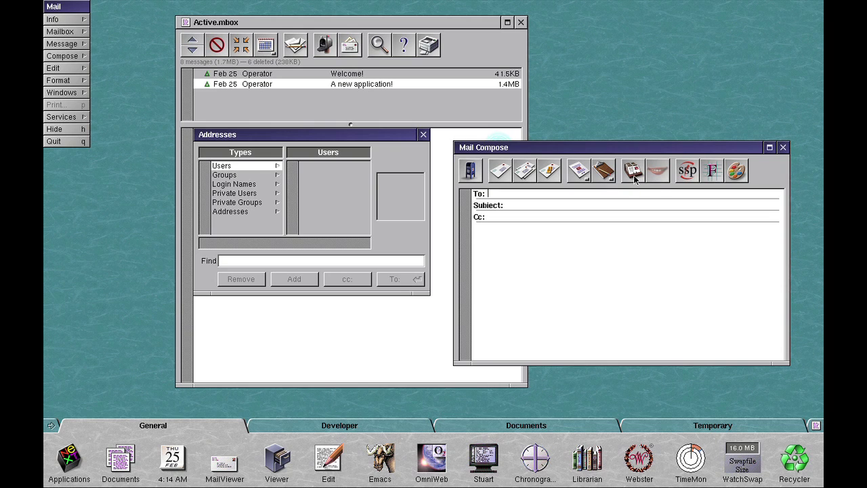
Browse the Groups and Login Names types in the Addresses panel, view the first login name's picture, and close the panel.
click(253, 175)
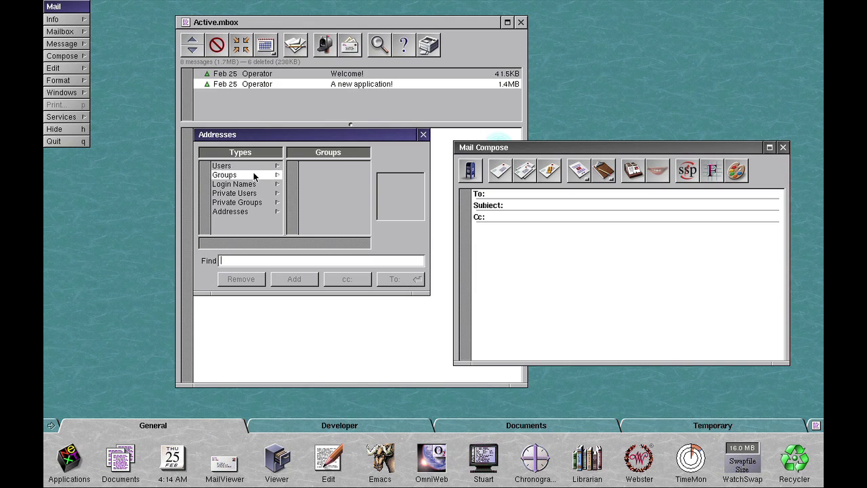
click(253, 183)
click(303, 169)
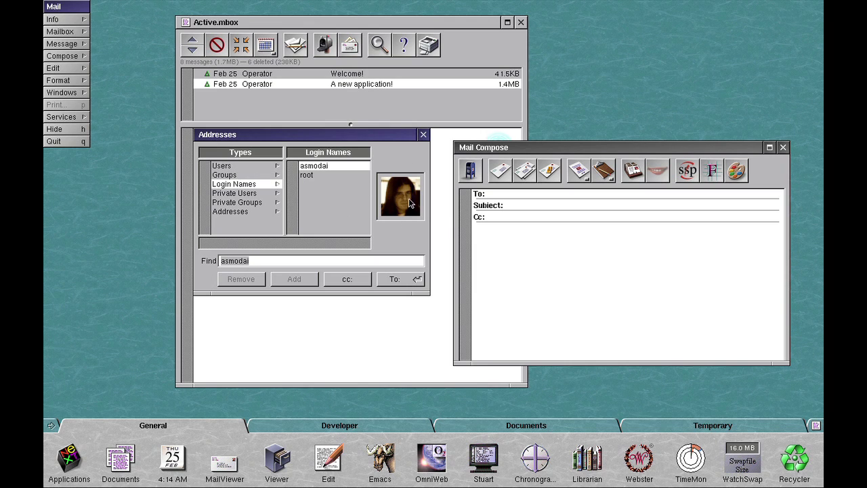
click(423, 134)
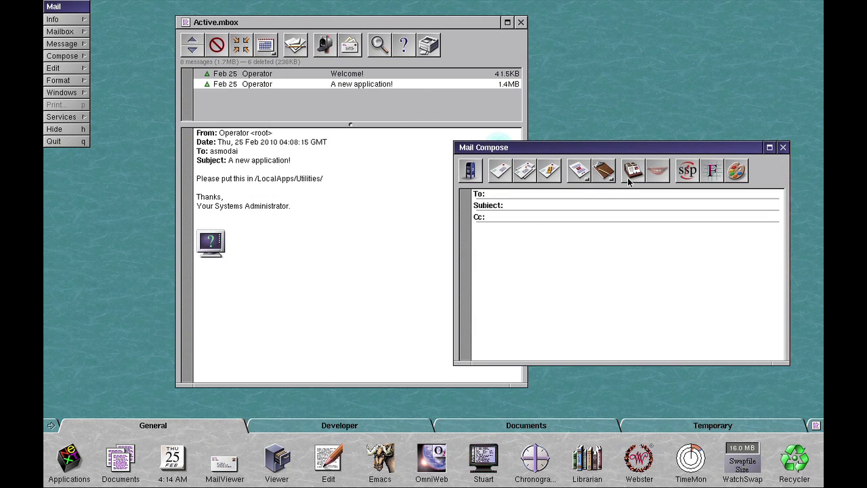
Examine the Mail Compose window's Font and Colors panels, closing both when done.
click(581, 174)
drag(584, 174, 609, 169)
drag(711, 159, 705, 145)
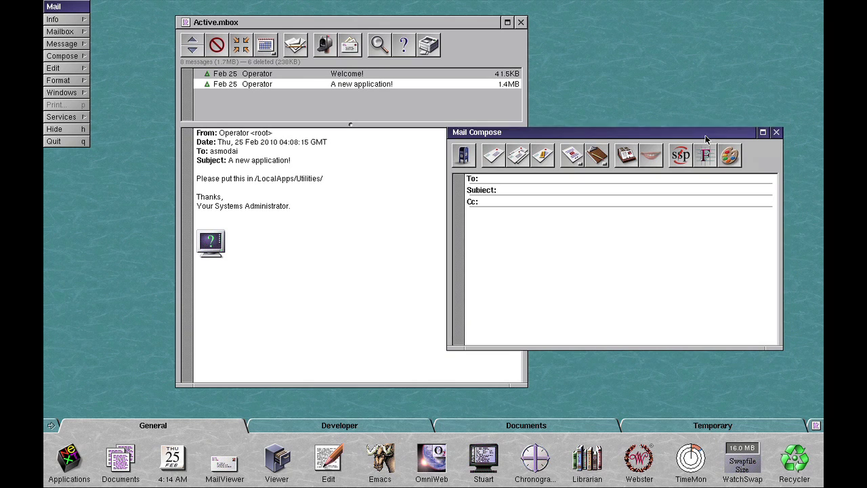
click(706, 159)
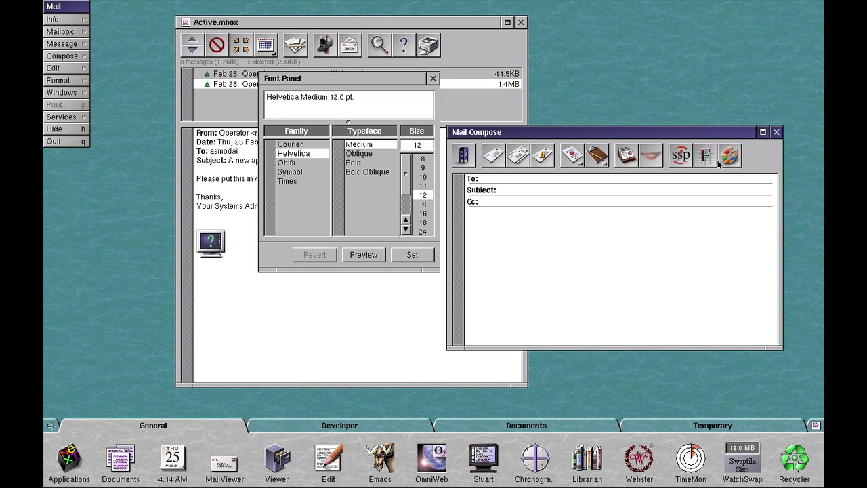
click(721, 161)
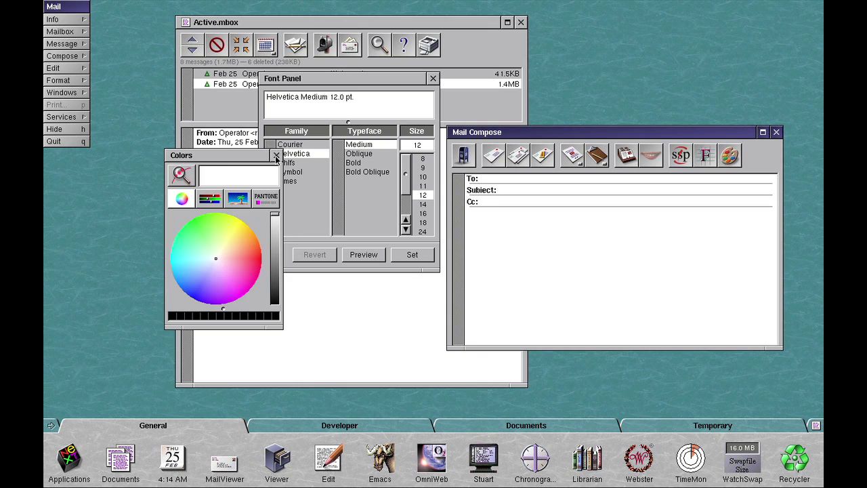
click(276, 155)
click(432, 78)
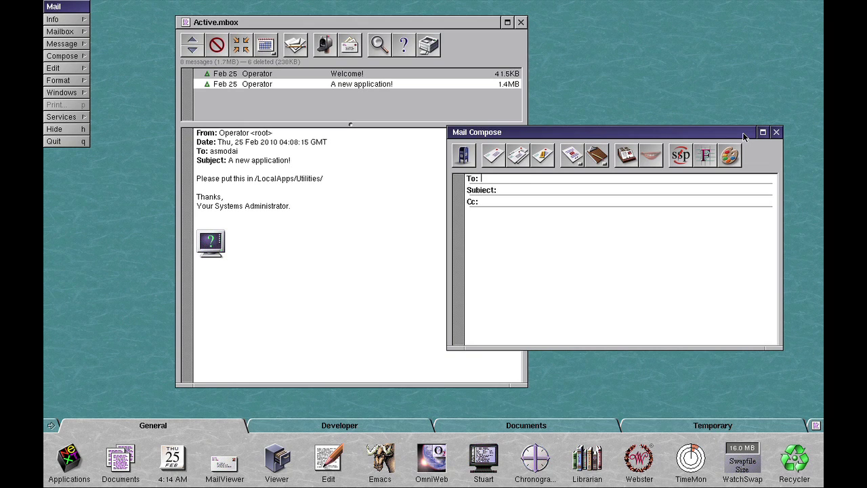
Address the message to the account's own login name with subject "Hello" and body "Hello there!", and send it.
text(asmoda)
text(lo there!)
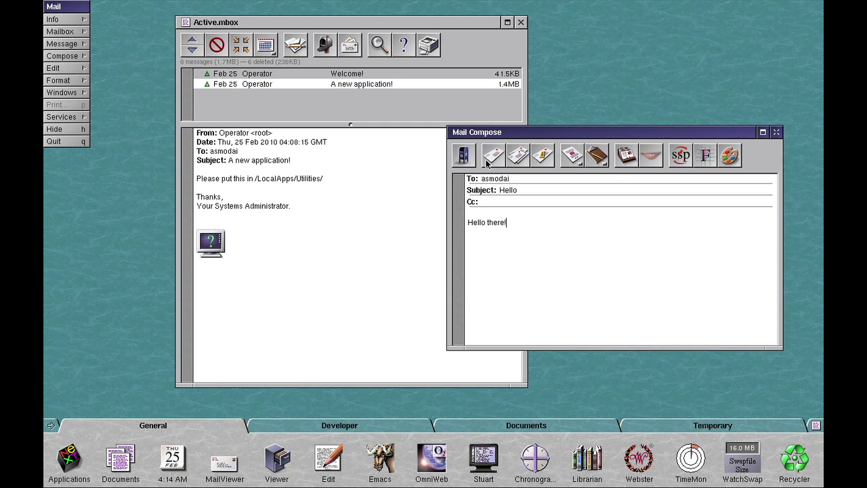
click(465, 154)
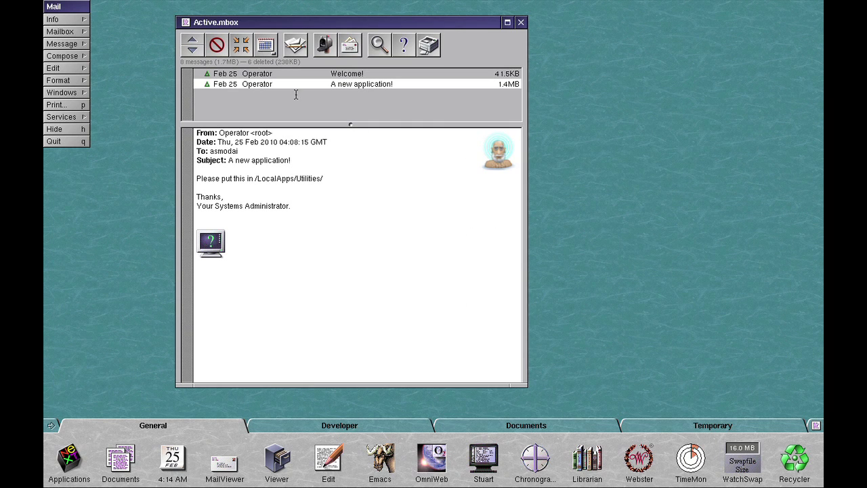
Fetch new mail into Active.mbox and open the received "Hello" message, leaving the Mailboxes panel closed.
click(323, 46)
click(154, 160)
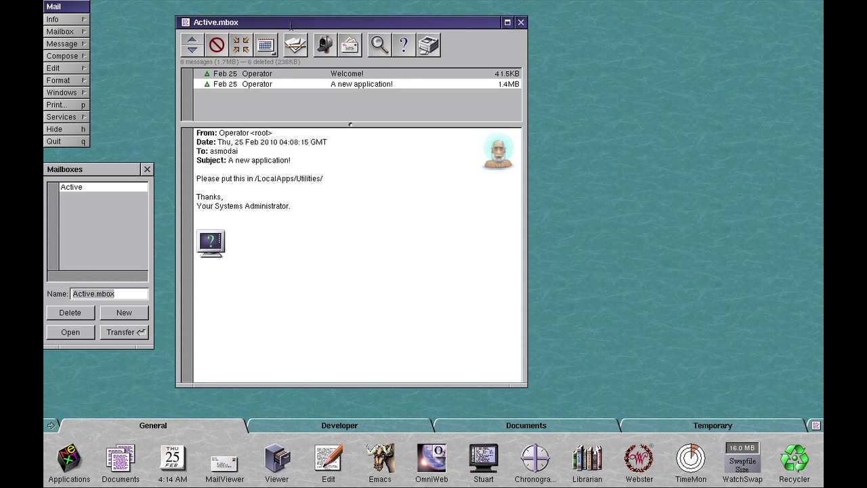
drag(291, 25, 315, 23)
click(375, 44)
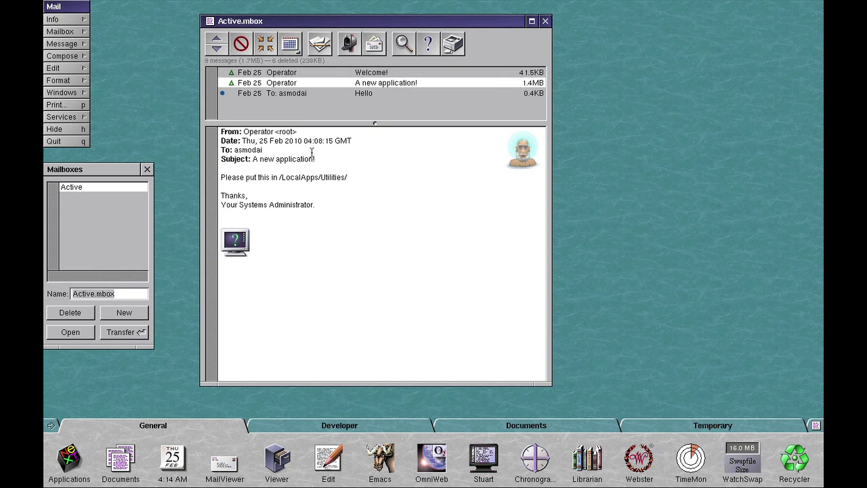
click(147, 168)
click(298, 93)
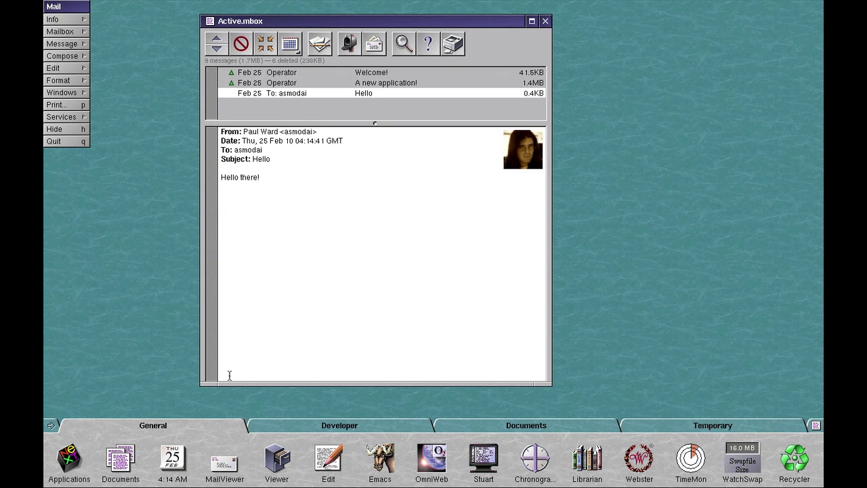
Create a new mailbox named Archive in the Mailboxes panel and open it.
click(350, 43)
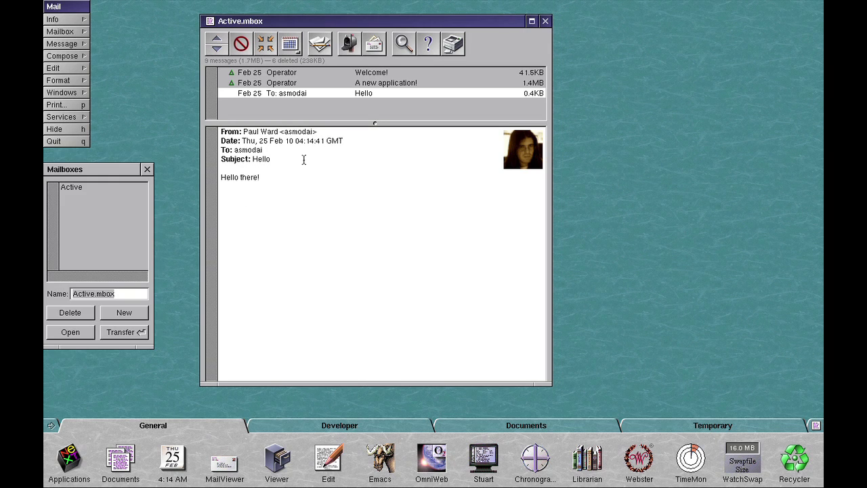
click(131, 291)
text(Archive)
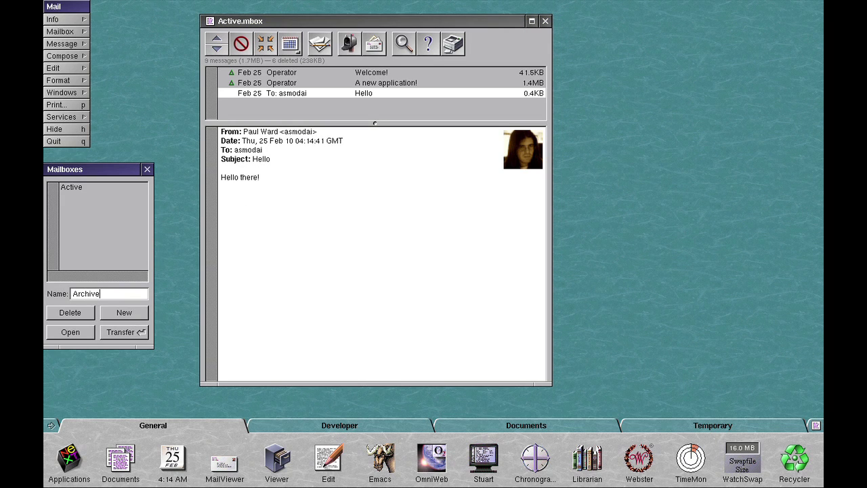
click(124, 312)
double_click(85, 196)
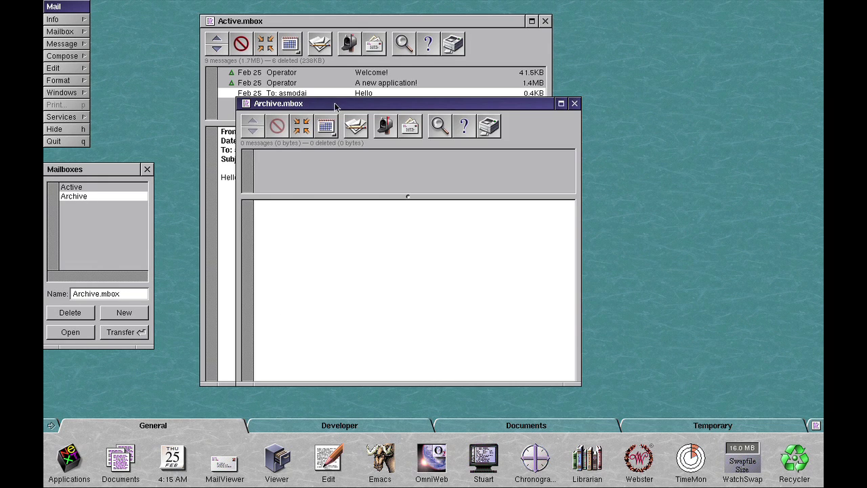
Arrange the Archive.mbox and Active.mbox windows beside each other.
drag(331, 103, 564, 95)
click(277, 99)
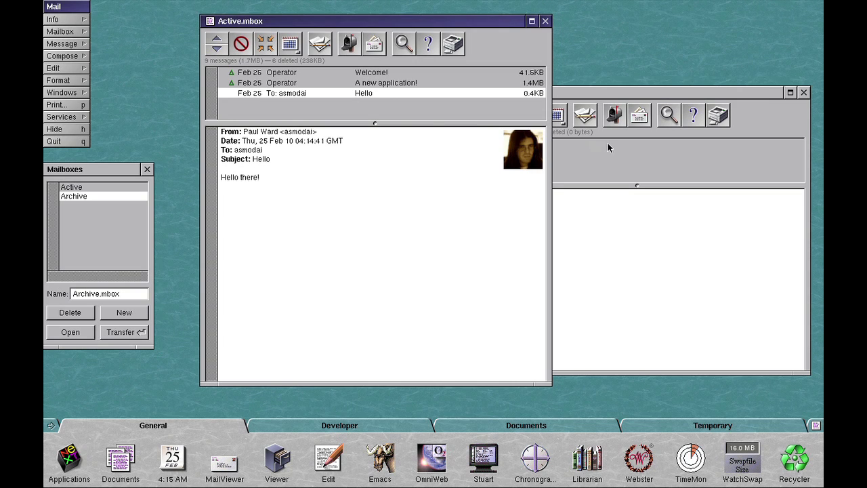
click(606, 95)
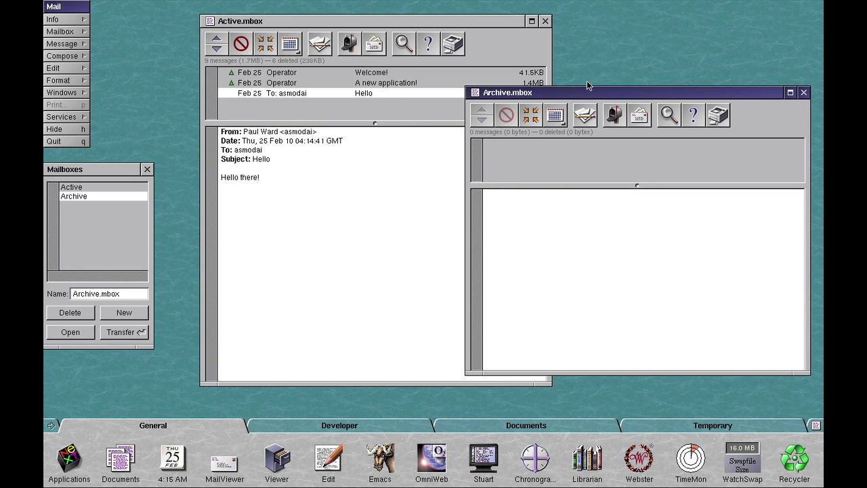
drag(586, 88, 551, 80)
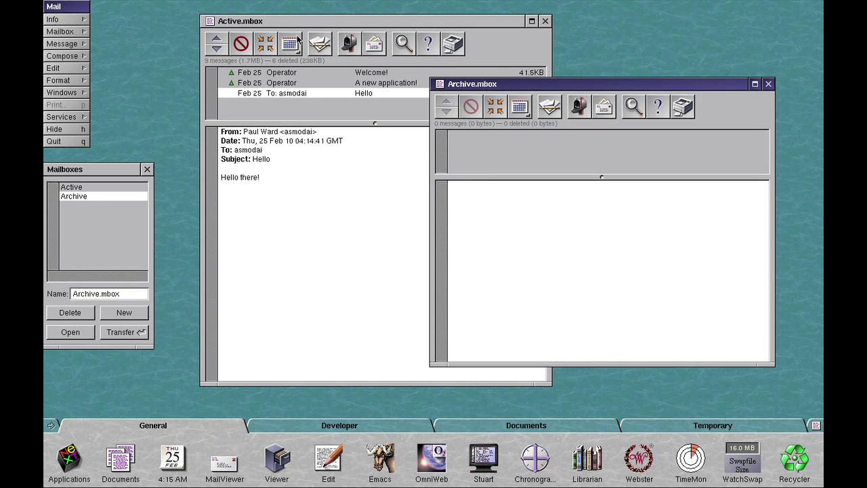
drag(304, 25, 267, 26)
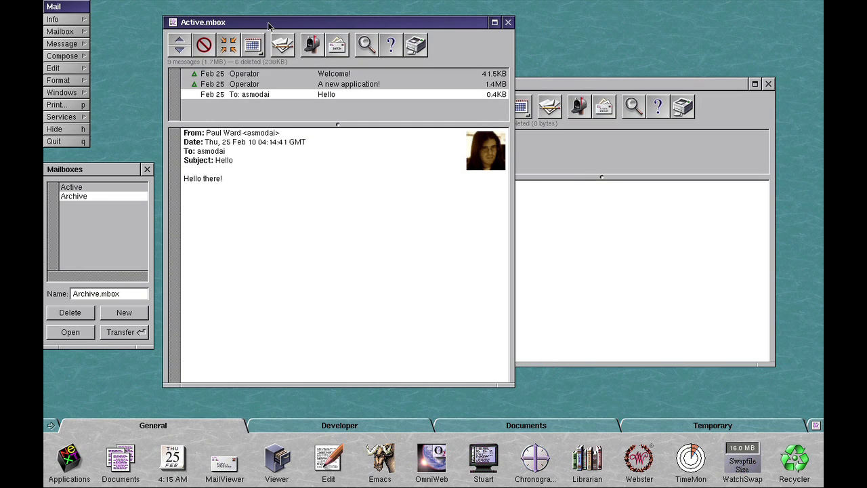
click(71, 44)
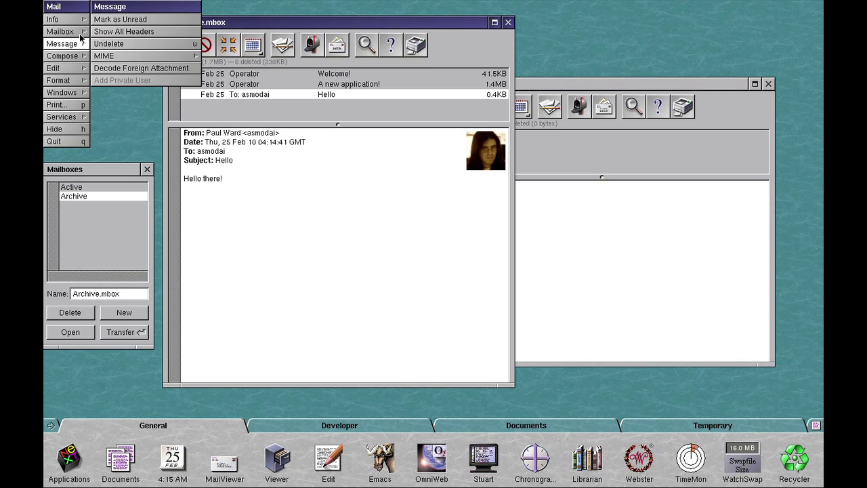
click(80, 33)
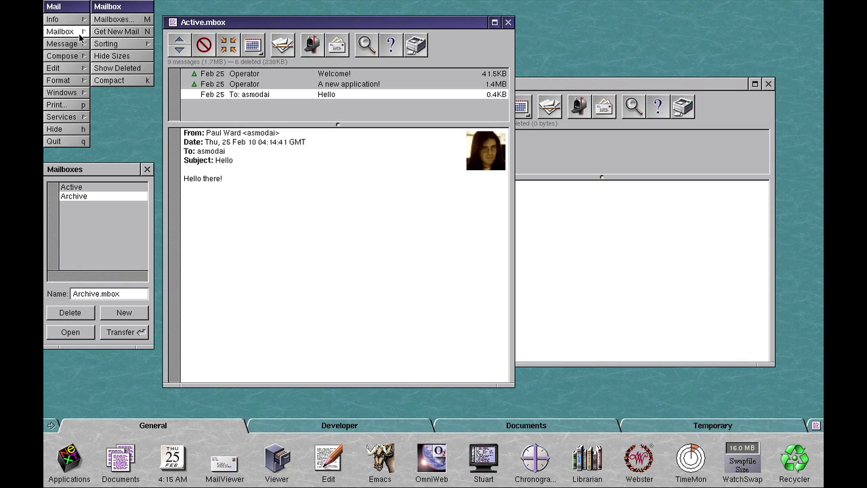
click(78, 68)
click(78, 68)
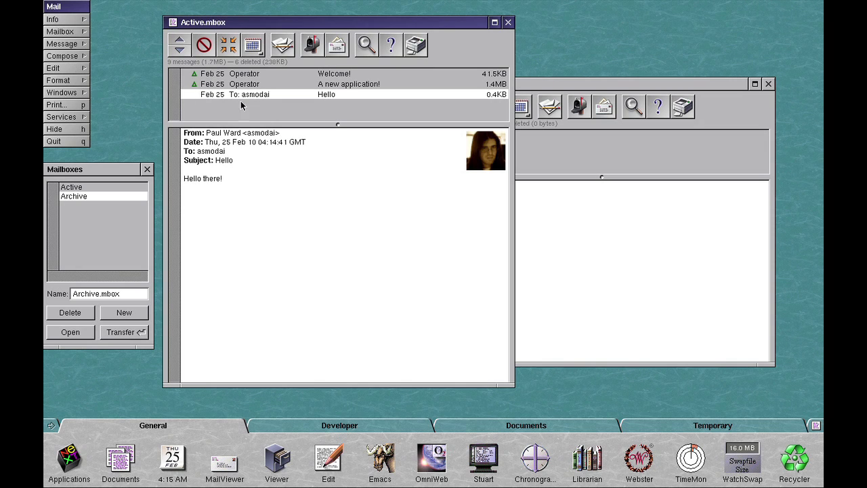
Close the Mailboxes panel, bring Archive.mbox forward, and quit Mail.
drag(132, 174, 138, 173)
click(154, 169)
click(666, 216)
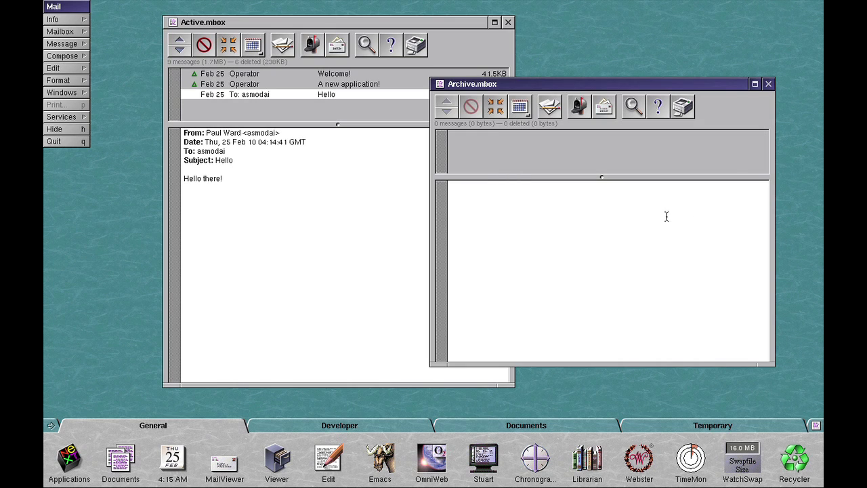
click(54, 141)
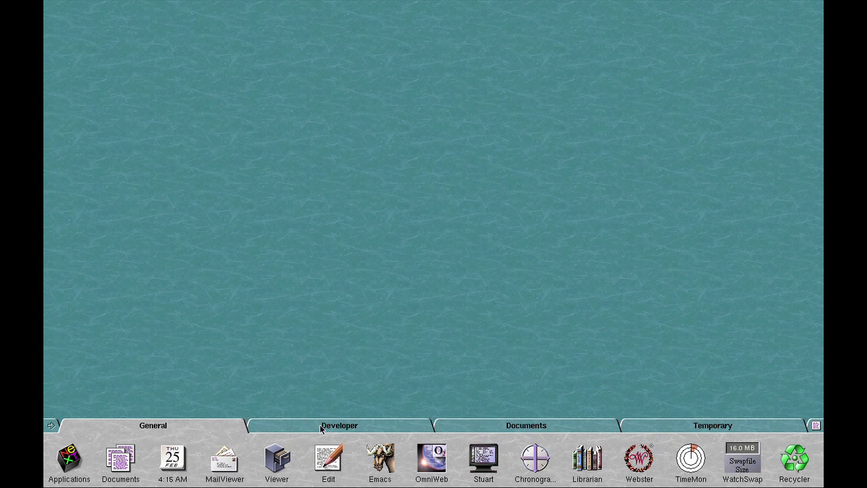
Launch ProjectBuilder from the Developer dock and create a new Application project named Foo.
click(272, 421)
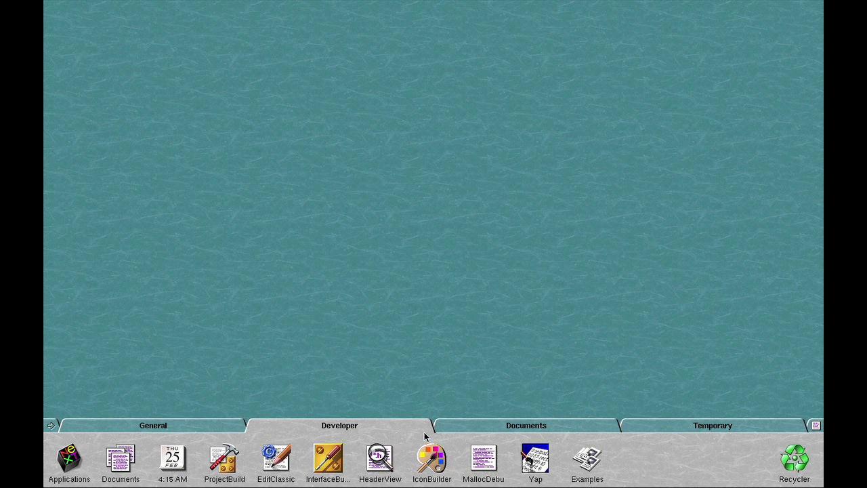
click(232, 462)
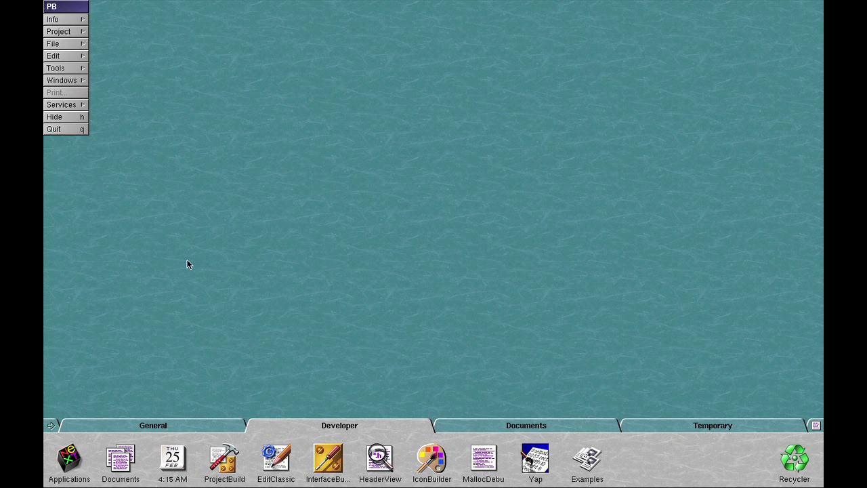
click(71, 31)
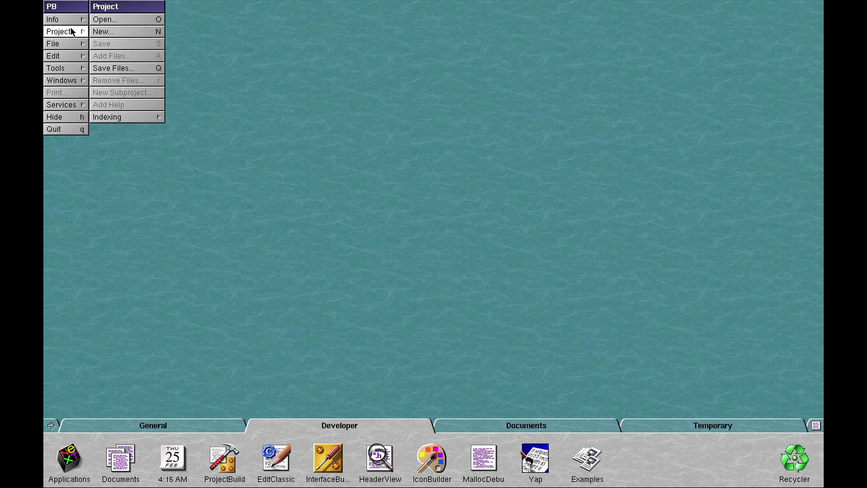
click(150, 32)
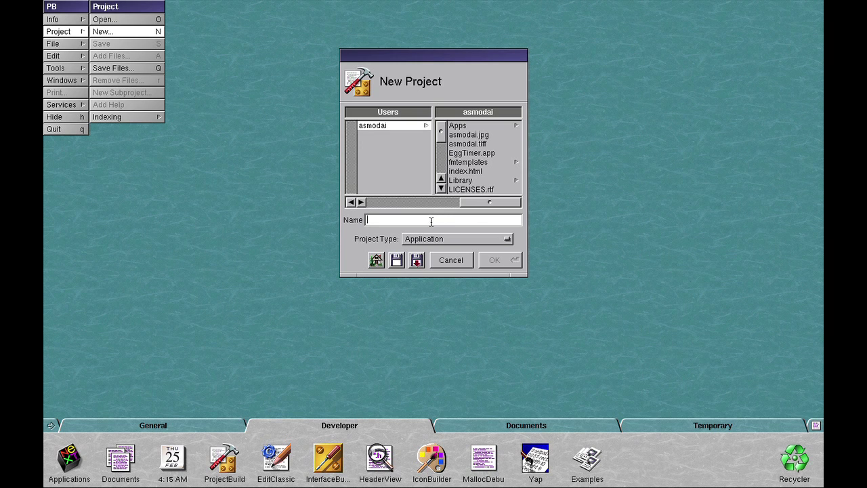
text(Foo)
click(507, 260)
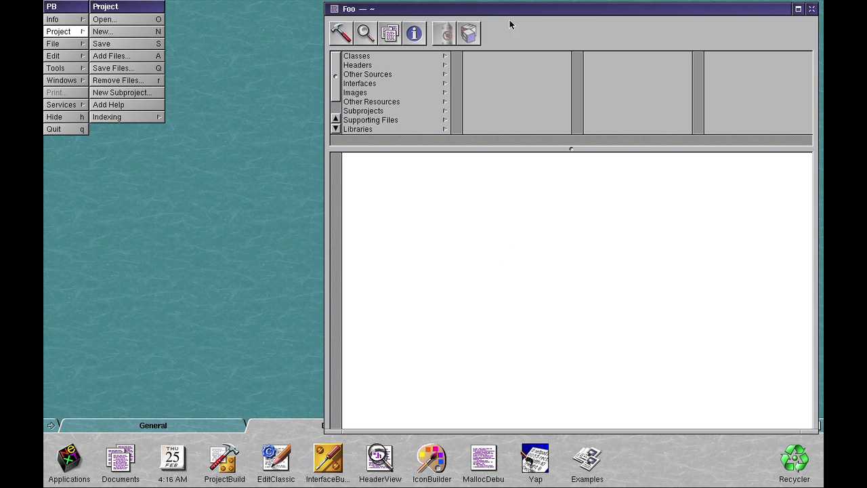
Reposition the Foo project window and open Foo_main.m from Other Sources to examine its code.
drag(508, 16, 355, 16)
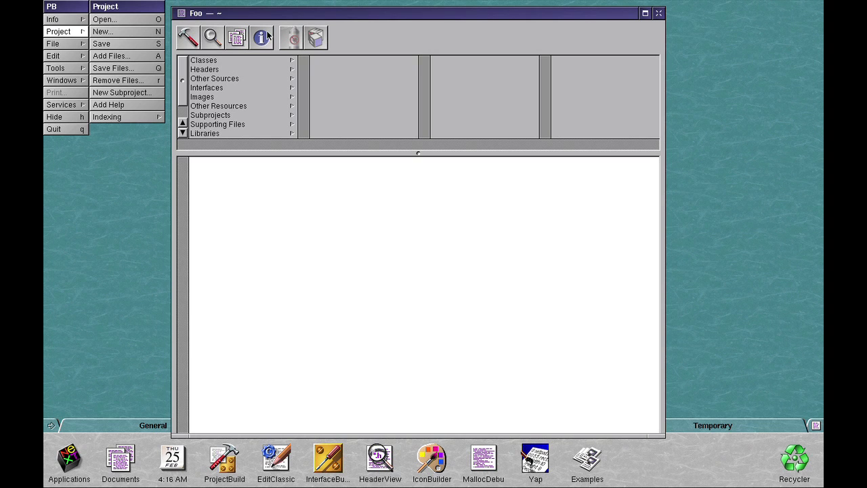
click(249, 59)
click(295, 77)
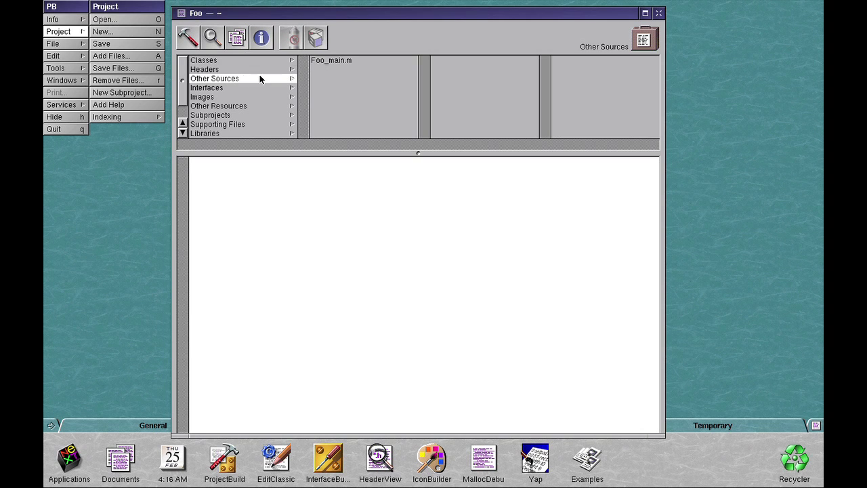
click(330, 60)
drag(192, 177, 290, 372)
click(297, 351)
Open Foo's Project Build panel beside the code and change the Build For architecture selection in Build Options.
click(188, 37)
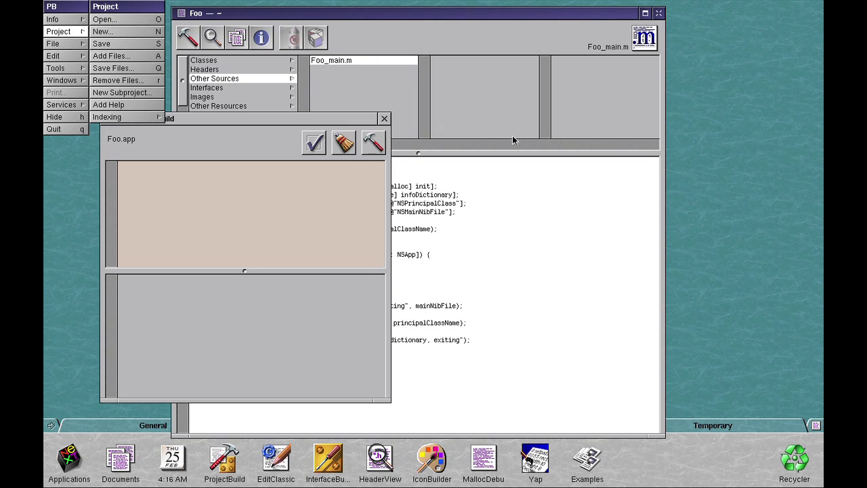
drag(305, 120, 633, 107)
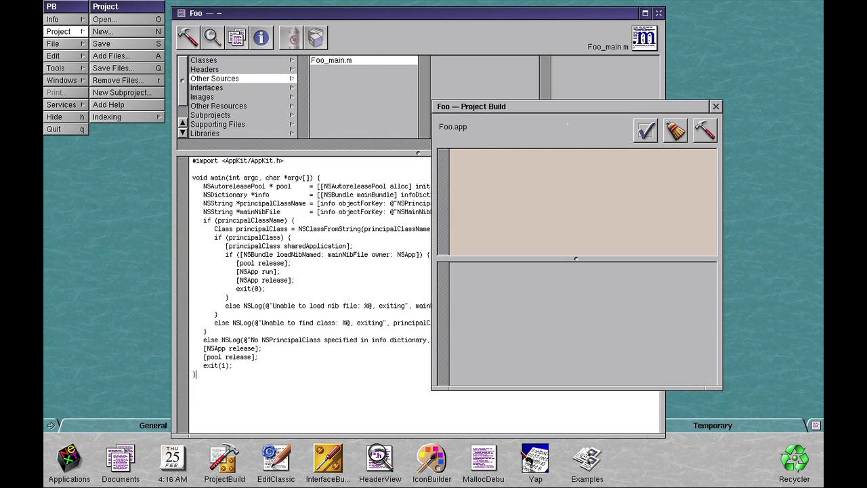
click(650, 130)
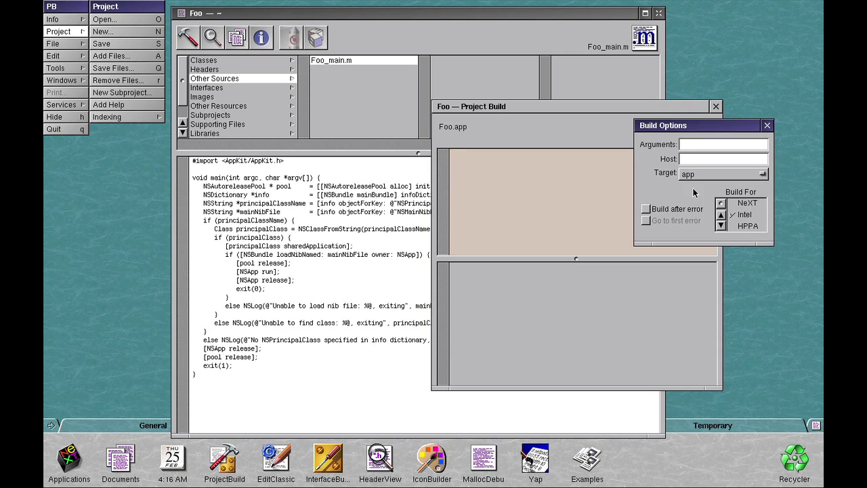
click(720, 225)
click(742, 215)
click(740, 227)
click(766, 125)
Start building the Foo application from the Project Build panel.
click(705, 135)
click(523, 207)
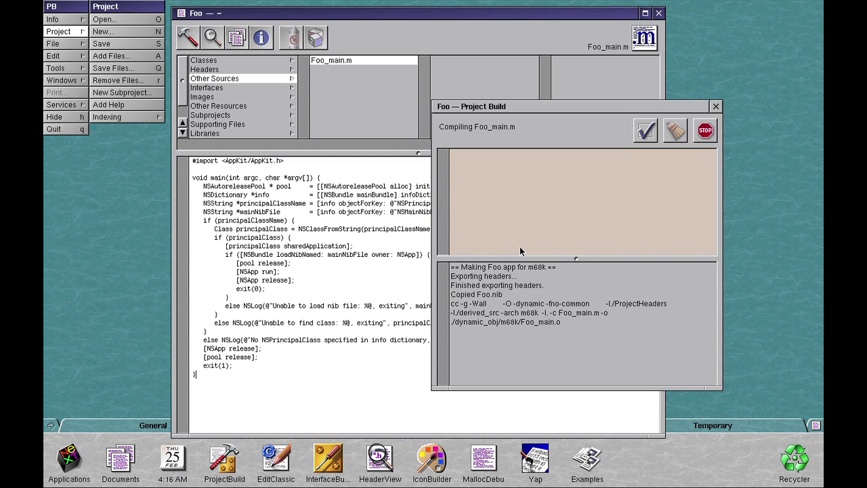
Move Foo's Project Build panel aside and read through the build output for the link errors.
drag(552, 105, 603, 86)
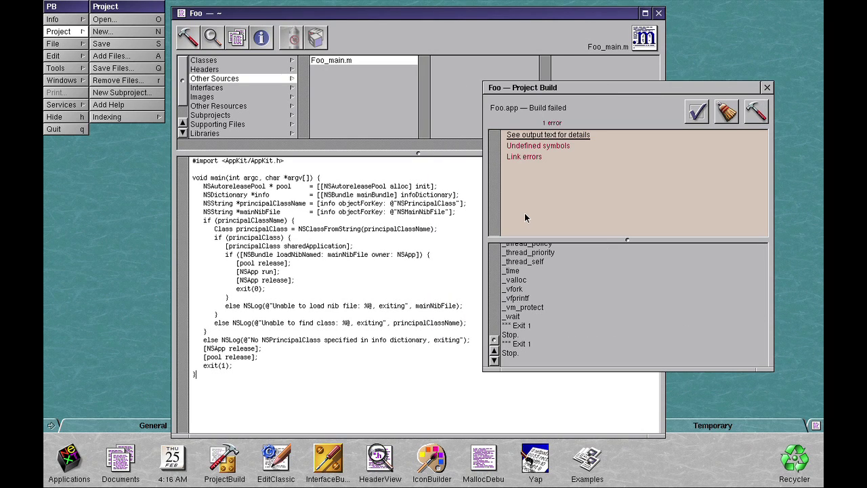
drag(490, 338, 494, 252)
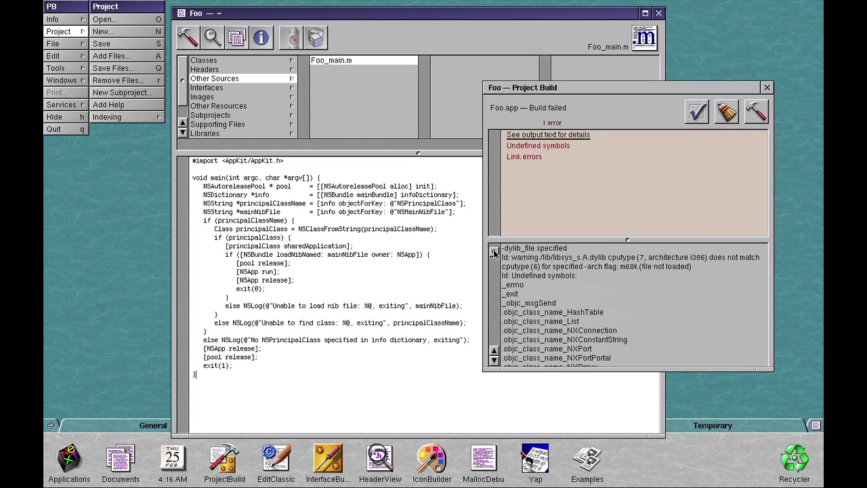
drag(494, 252, 495, 346)
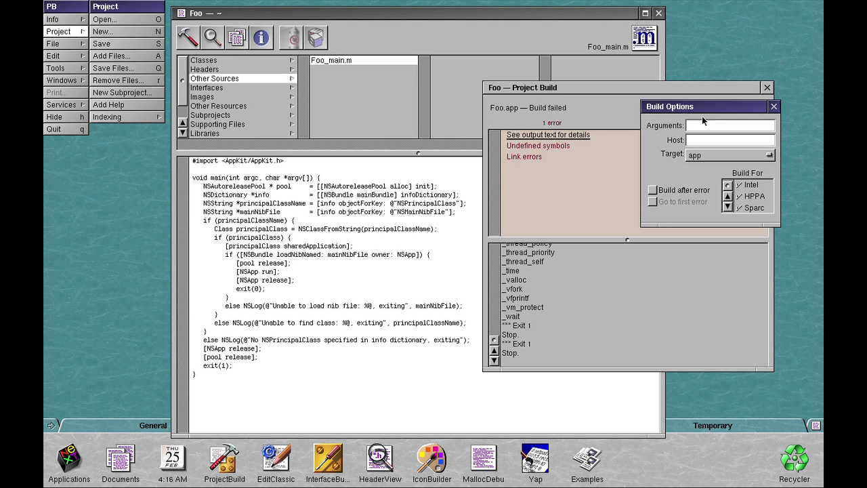
Set Foo's Build For architecture to Intel in Build Options and rebuild the application.
click(701, 122)
click(728, 196)
click(773, 106)
click(697, 111)
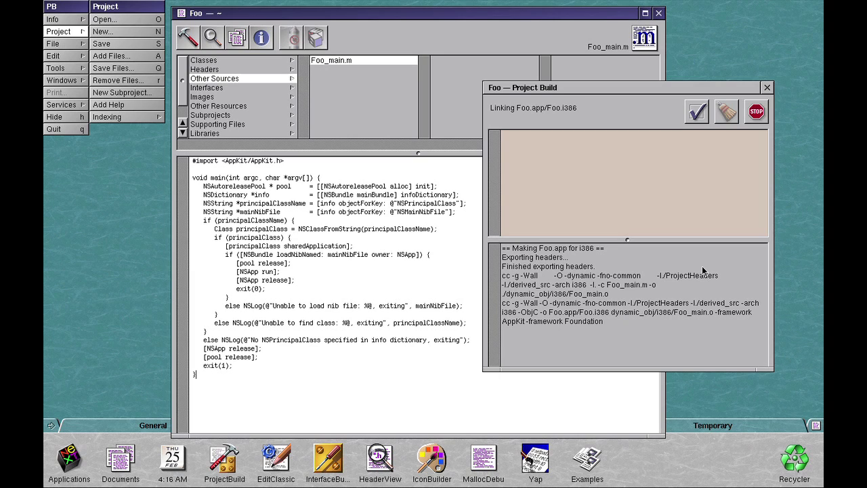
click(767, 87)
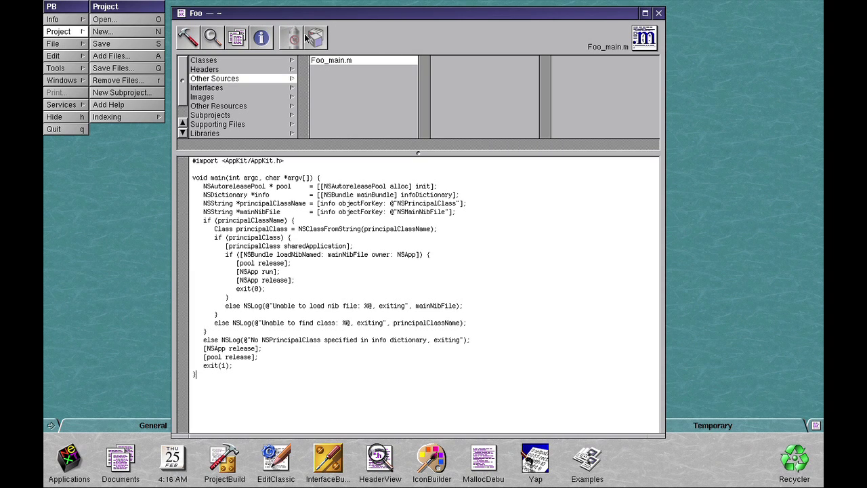
Reposition the Foo project window and examine the file and project attributes in the Project Inspector.
drag(303, 18, 325, 11)
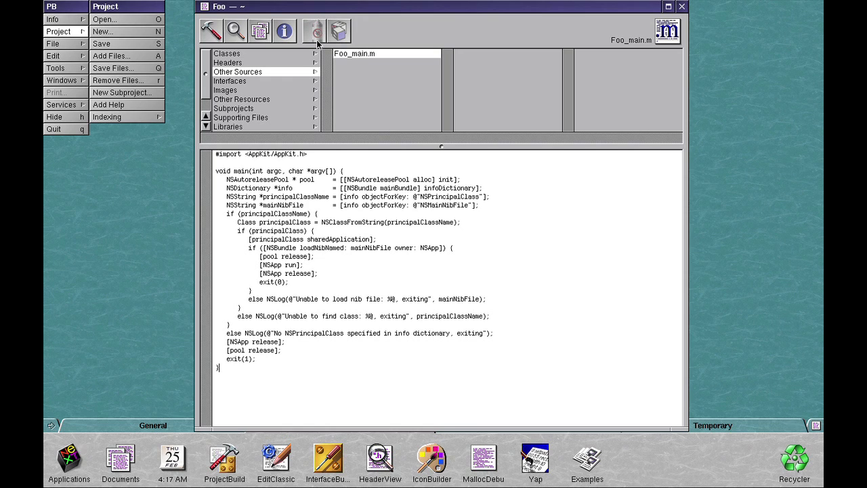
click(70, 32)
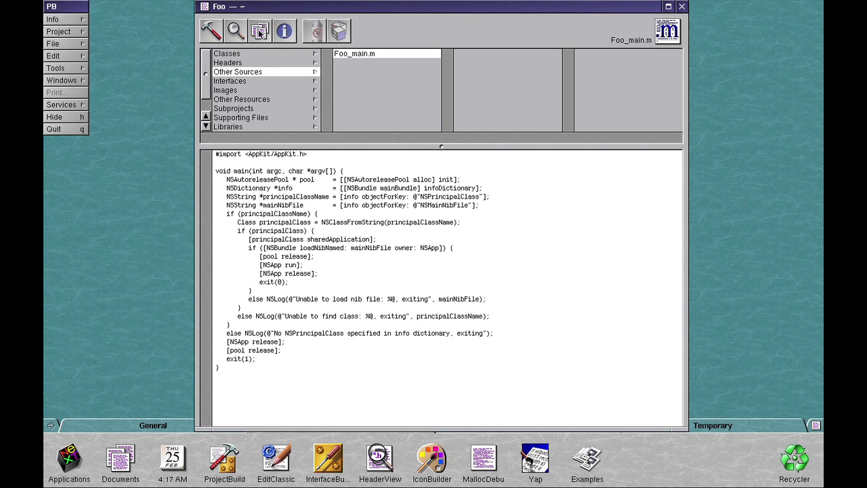
drag(307, 11, 321, 14)
click(295, 36)
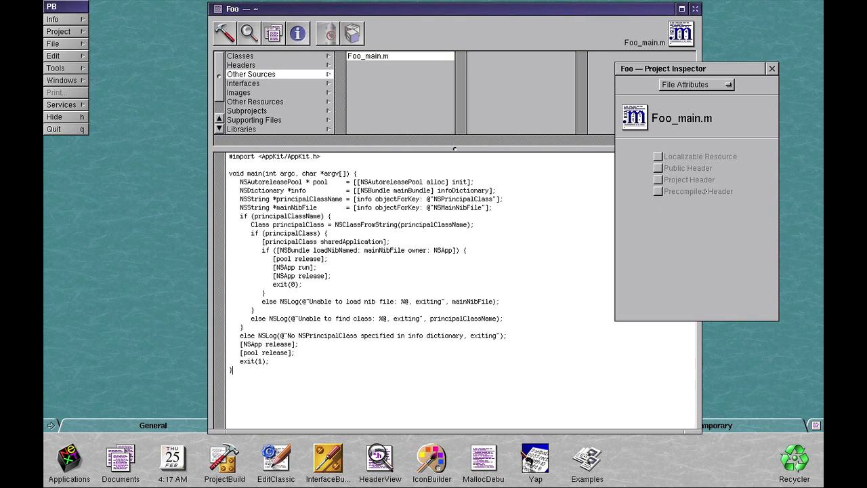
mouse_move(711, 81)
mouse_down()
mouse_move(709, 116)
mouse_move(704, 71)
mouse_move(720, 90)
mouse_up()
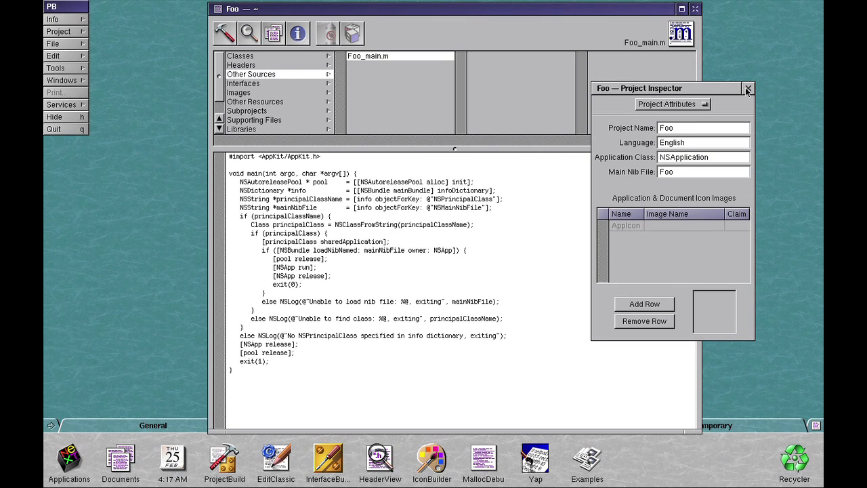
click(748, 88)
View ProjectBuilder's Info panel with its version details and quit ProjectBuilder.
drag(222, 75, 221, 65)
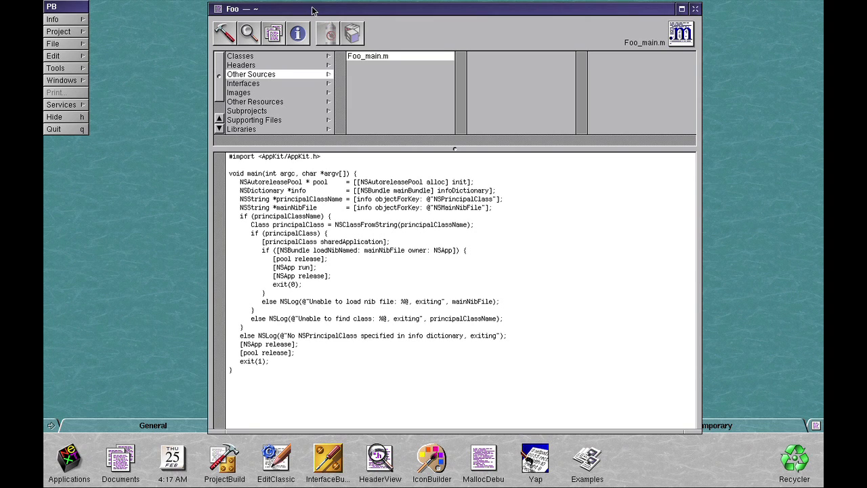
drag(313, 10, 302, 9)
drag(72, 31, 83, 24)
click(83, 24)
click(102, 21)
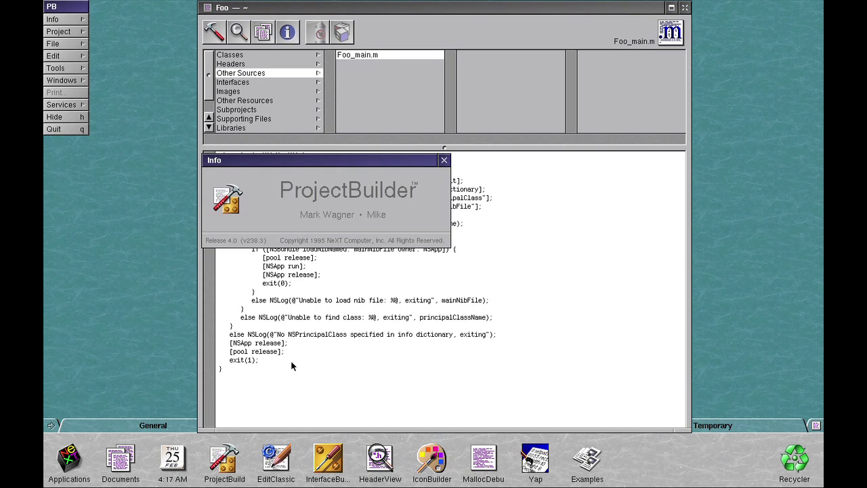
click(443, 163)
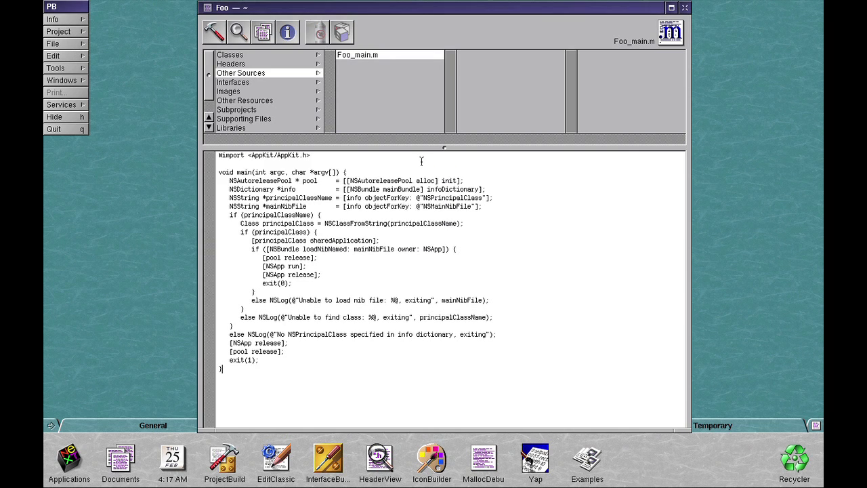
click(80, 130)
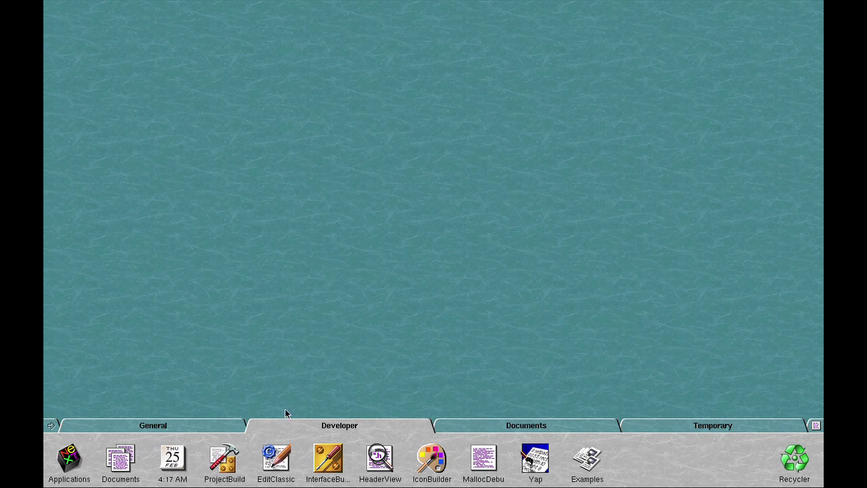
Launch InterfaceBuilder from the Developer dock and look through its object palettes, finishing on the Menus palette.
click(322, 473)
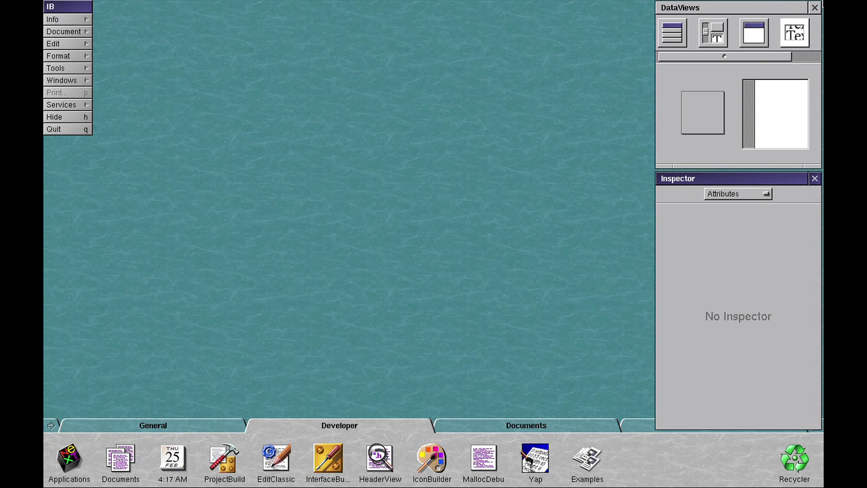
drag(739, 56, 768, 55)
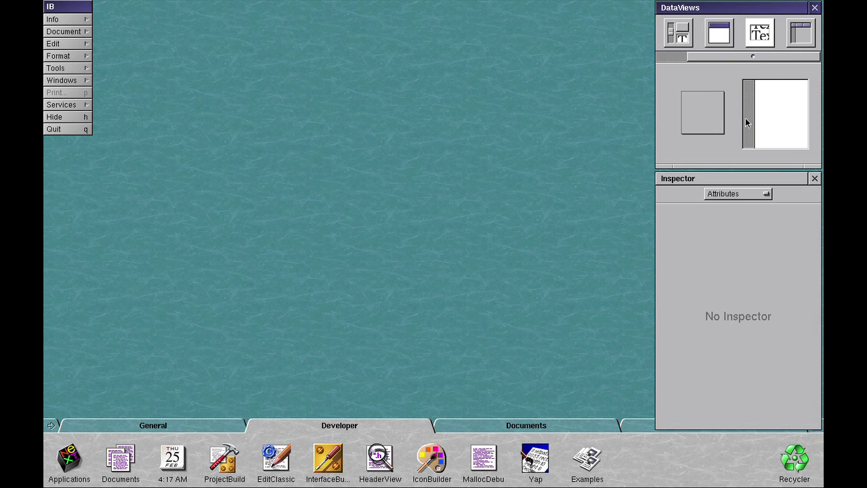
mouse_move(766, 113)
mouse_down()
mouse_move(762, 105)
mouse_move(758, 114)
mouse_up()
drag(763, 56, 720, 58)
click(698, 46)
click(756, 39)
click(769, 38)
click(799, 42)
click(688, 31)
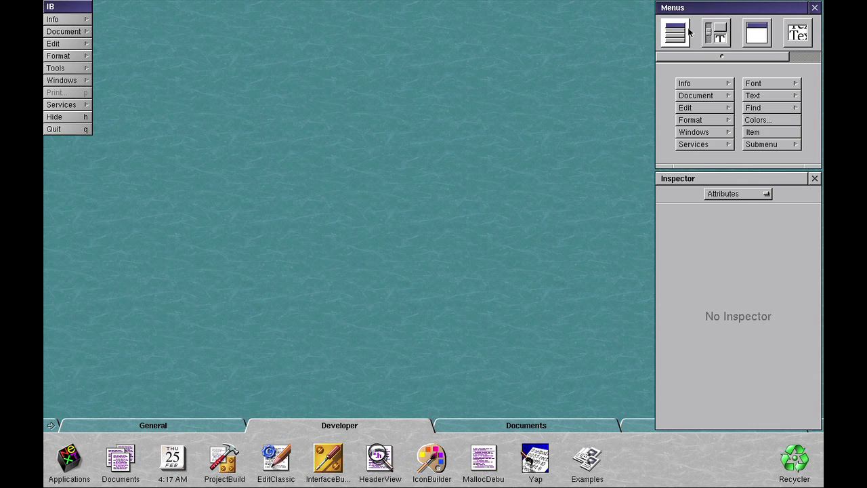
View Interface Builder's Info panel with its version details and quit the application.
click(89, 20)
click(116, 19)
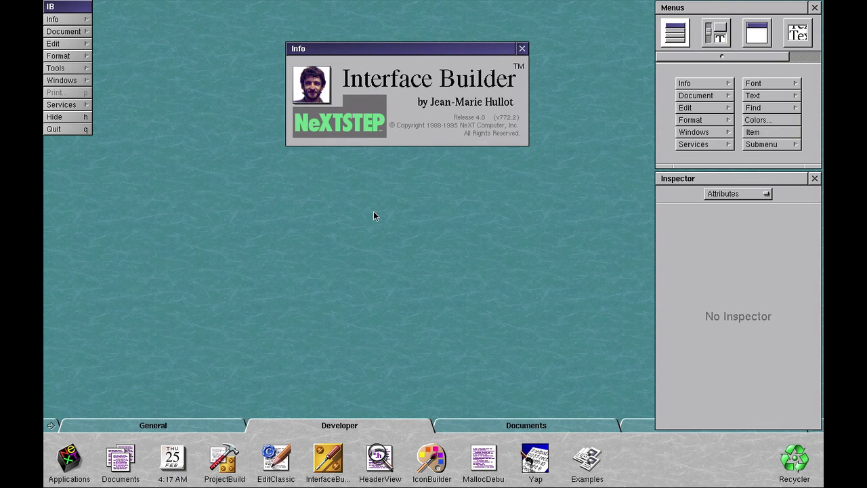
click(523, 49)
click(65, 129)
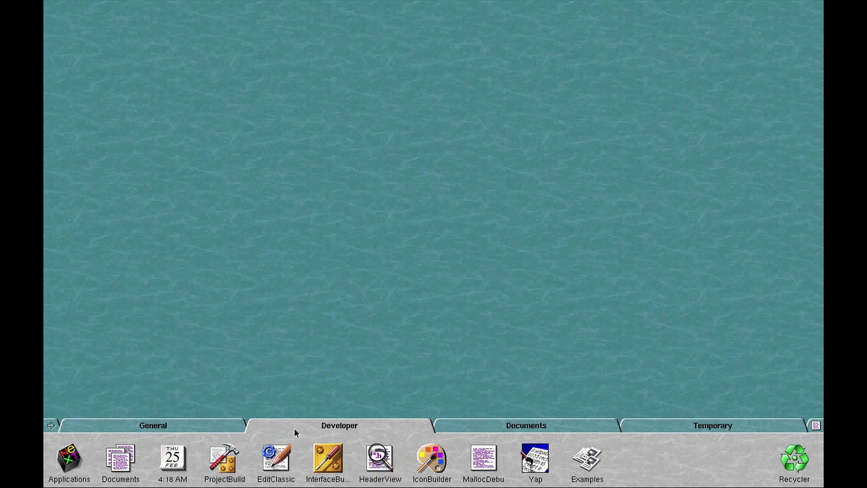
Look through the Documents, Temporary, Developer and General dock shelves, ending on General.
click(613, 426)
click(635, 429)
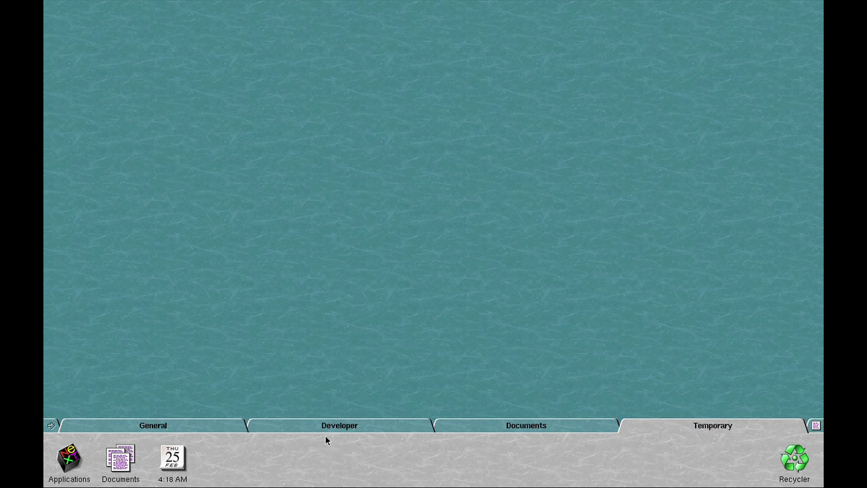
click(204, 428)
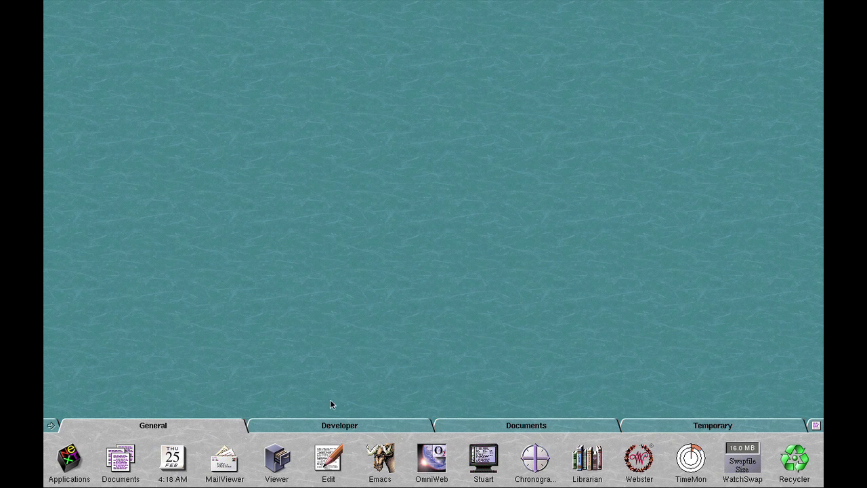
click(404, 427)
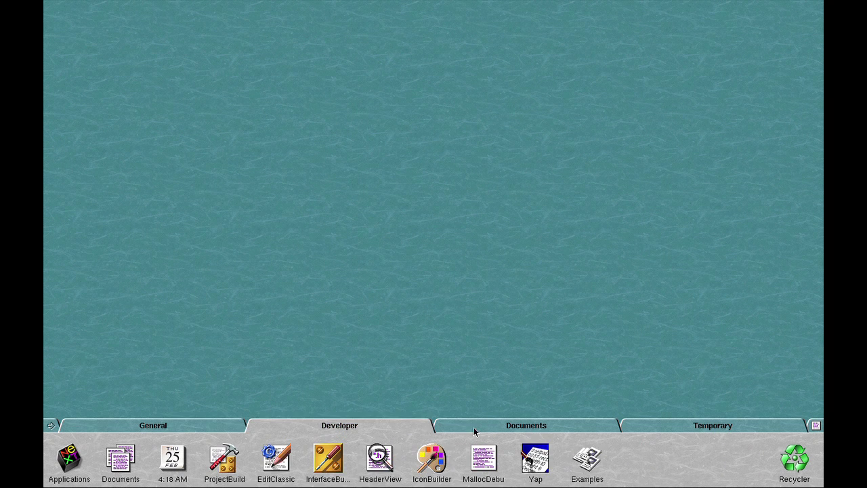
click(473, 426)
click(646, 430)
click(171, 429)
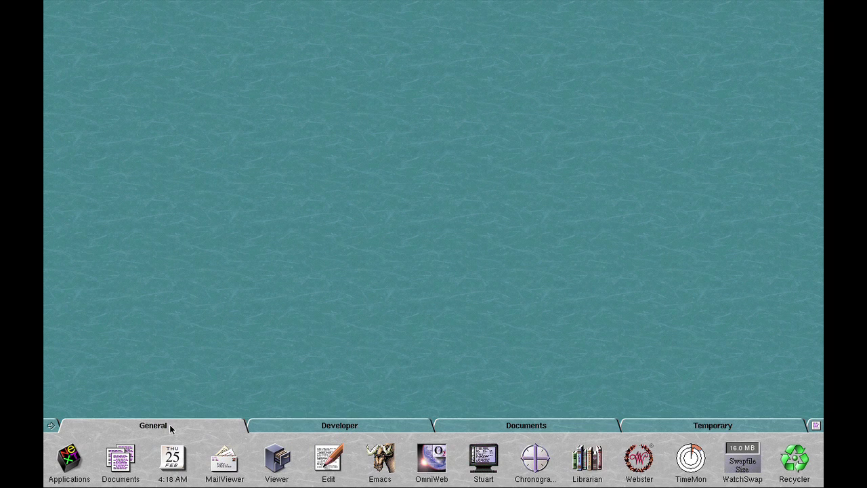